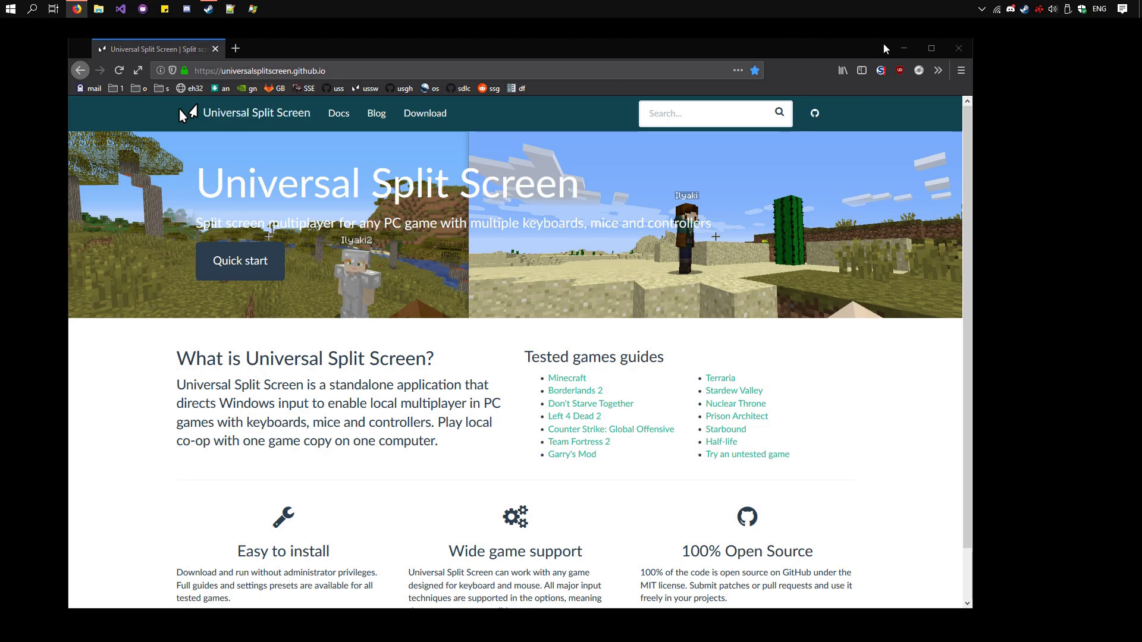
# - From Steam's Starbound library page, open Starbound's Properties on the Local Files section
pyautogui.click(903, 48)
pyautogui.click(208, 9)
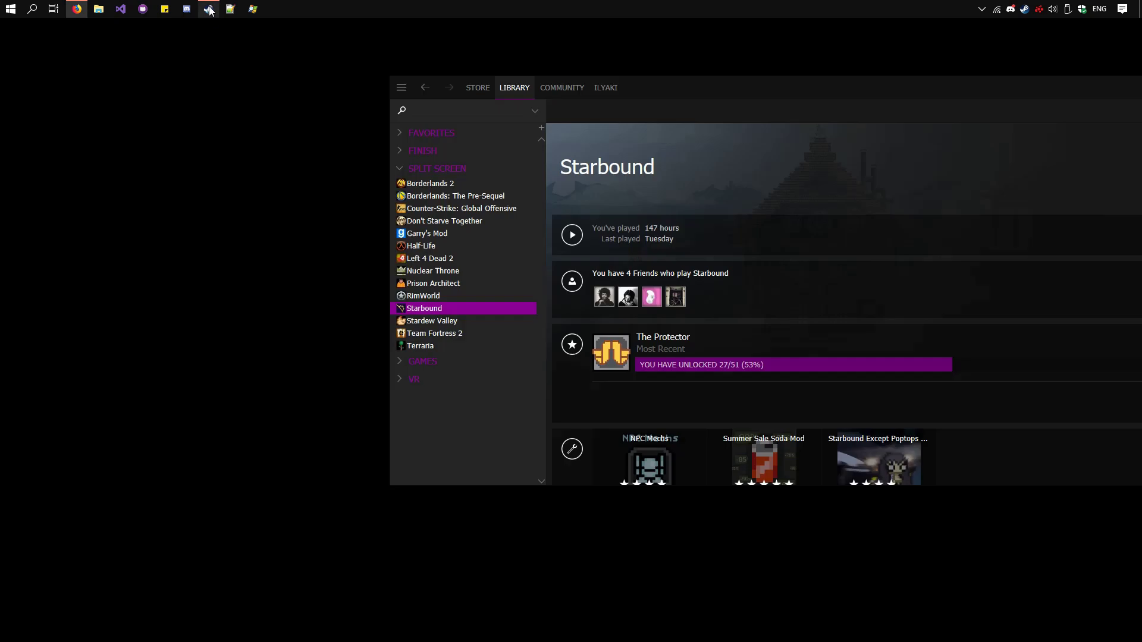
pyautogui.rightClick(425, 311)
pyautogui.click(484, 506)
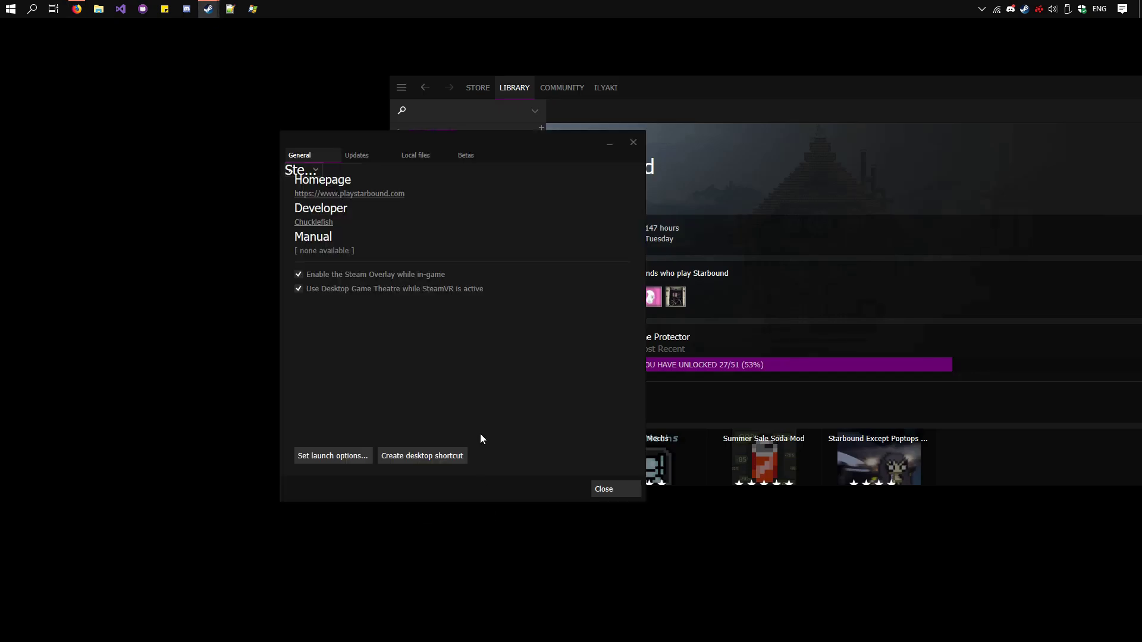
pyautogui.click(412, 157)
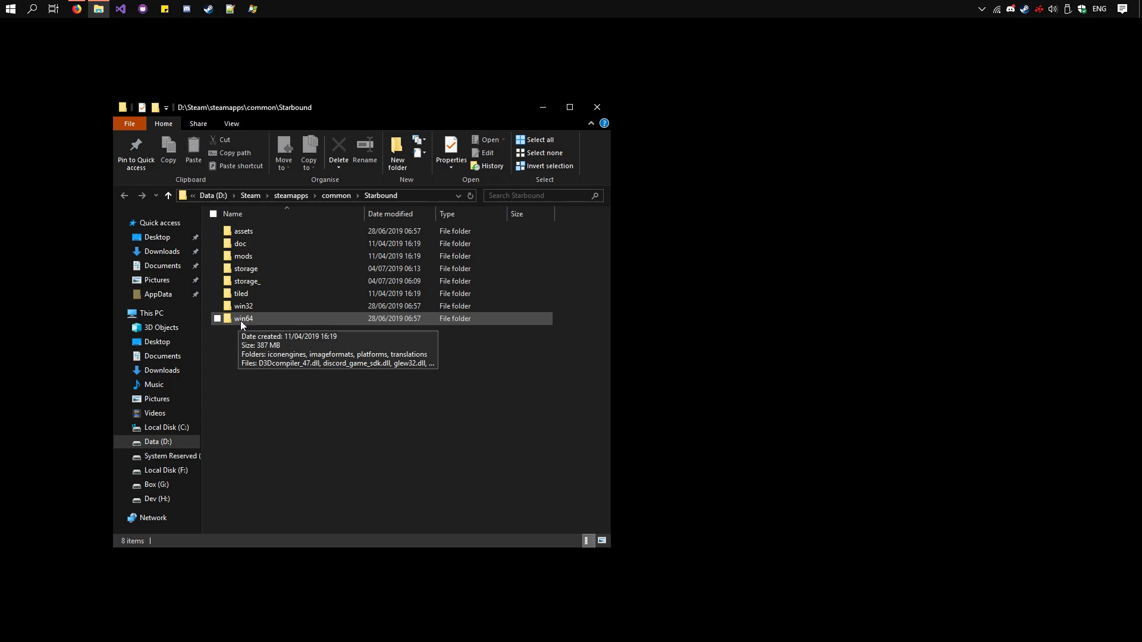
# - Launch starbound.exe from the win64 folder and show the game's Options > Graphics settings
pyautogui.doubleClick(251, 320)
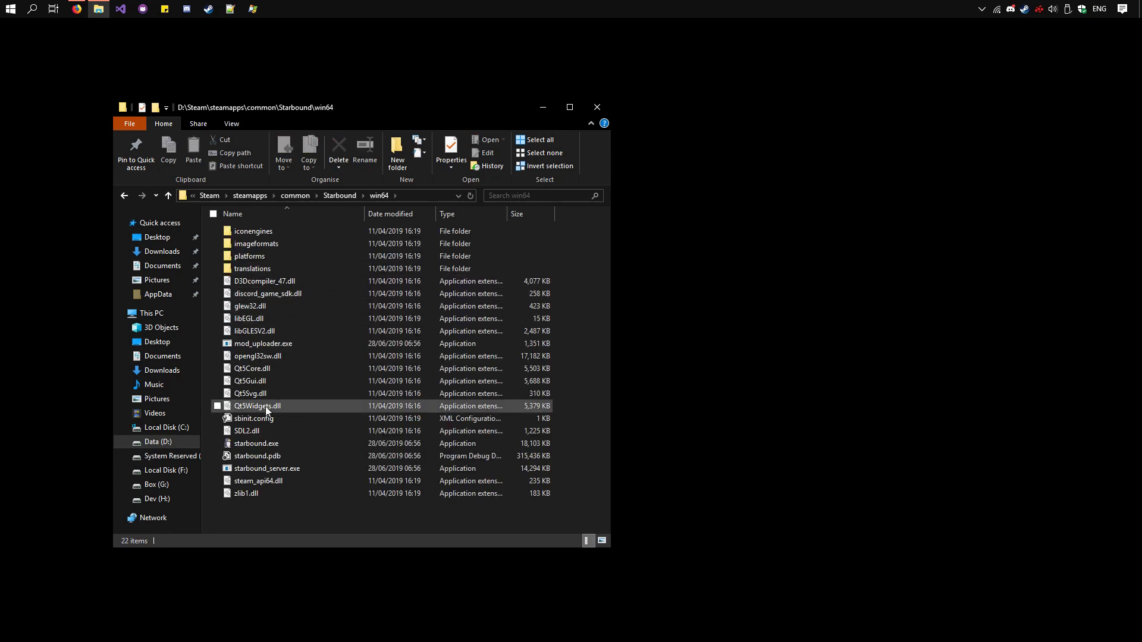
pyautogui.doubleClick(285, 446)
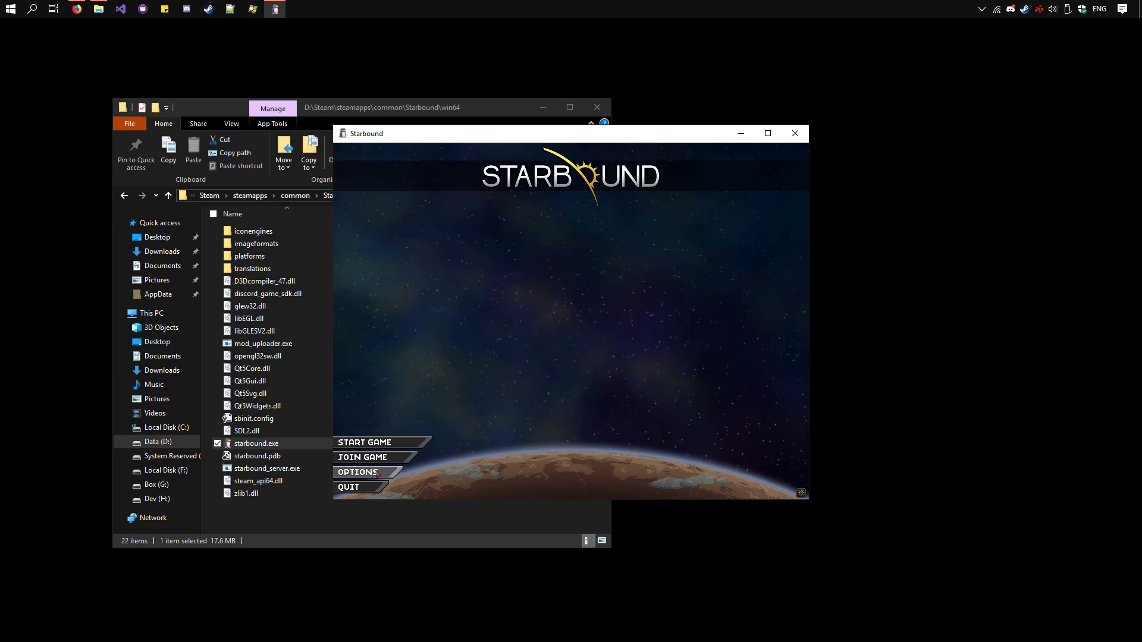
pyautogui.click(378, 474)
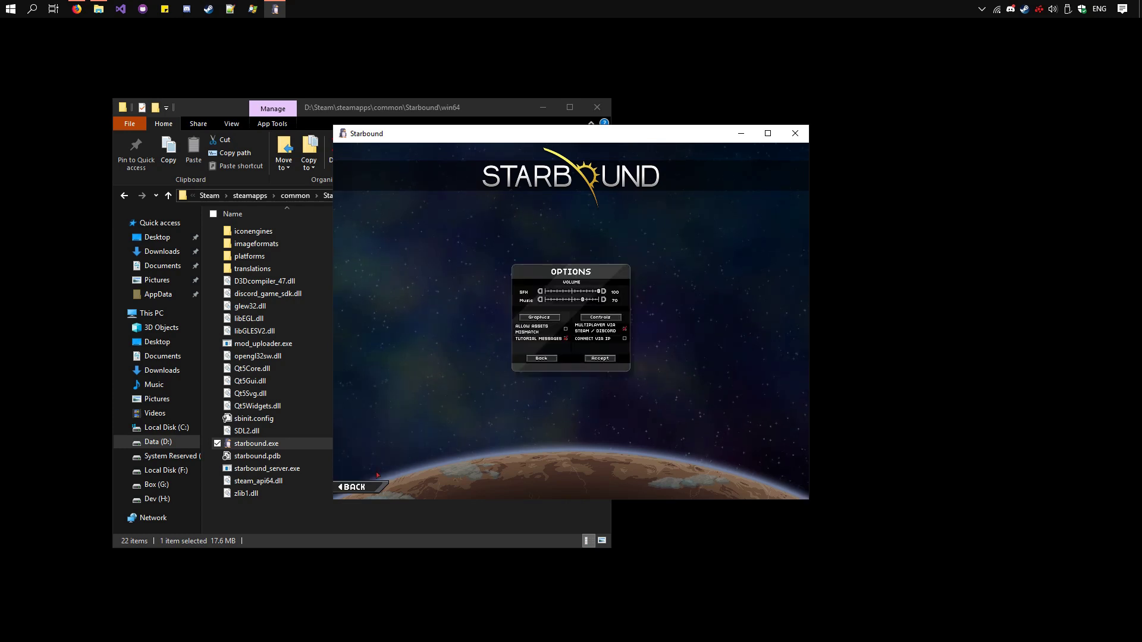
pyautogui.click(553, 319)
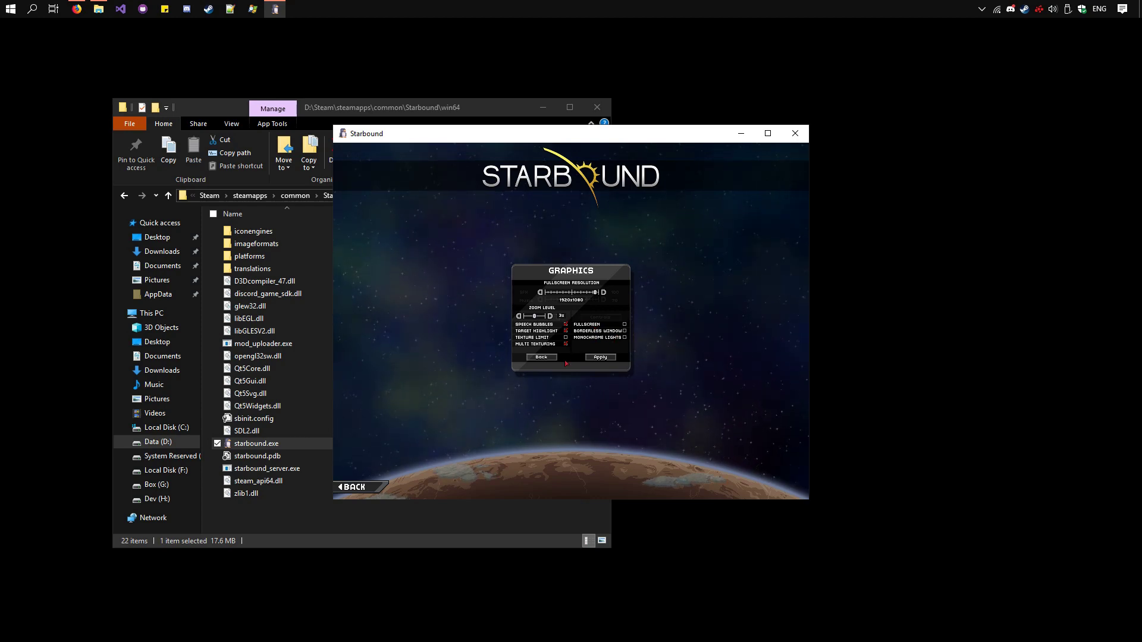
# - Launch a second Starbound copy and arrange both windows side by side, each half-screen at full height
pyautogui.doubleClick(296, 437)
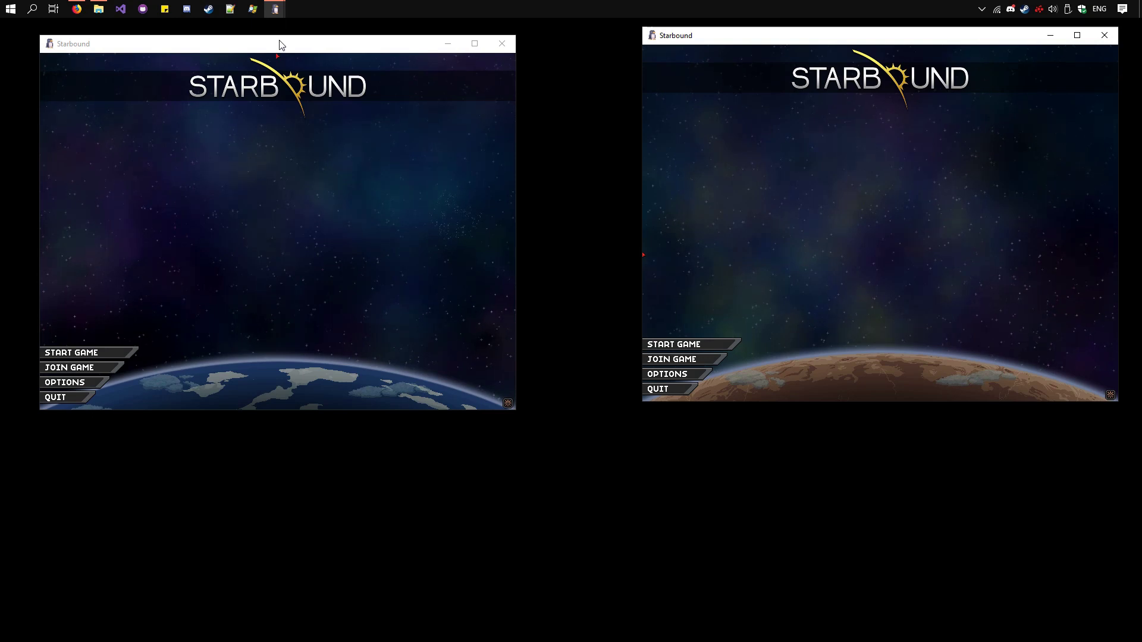
pyautogui.moveTo(281, 44); pyautogui.dragTo(240, 27)
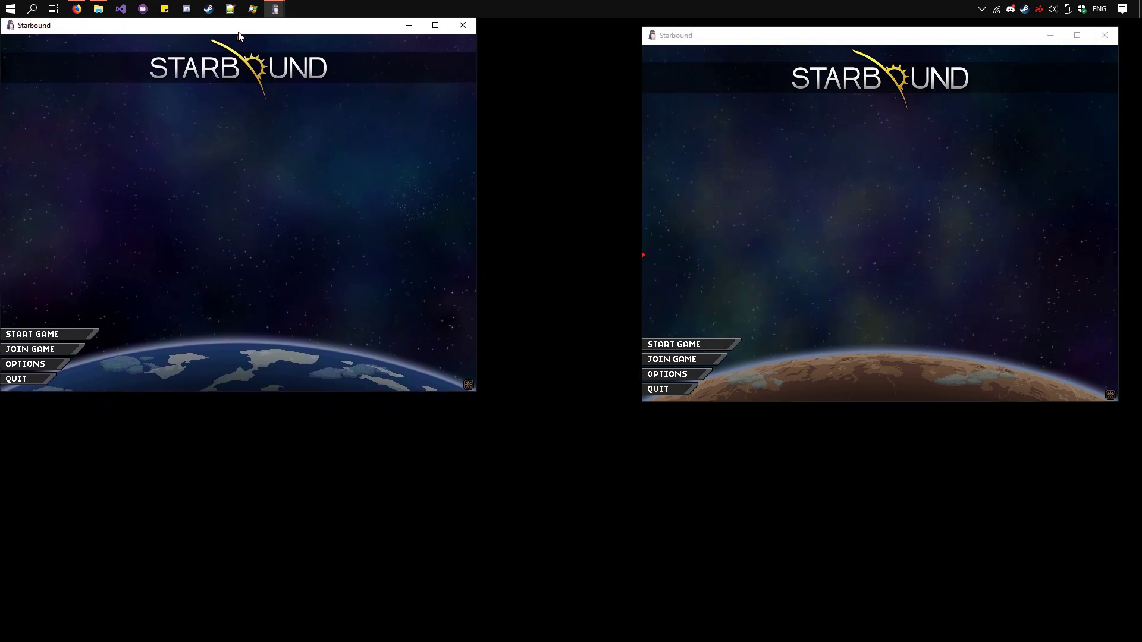
pyautogui.doubleClick(385, 395)
pyautogui.moveTo(777, 30); pyautogui.dragTo(799, 23)
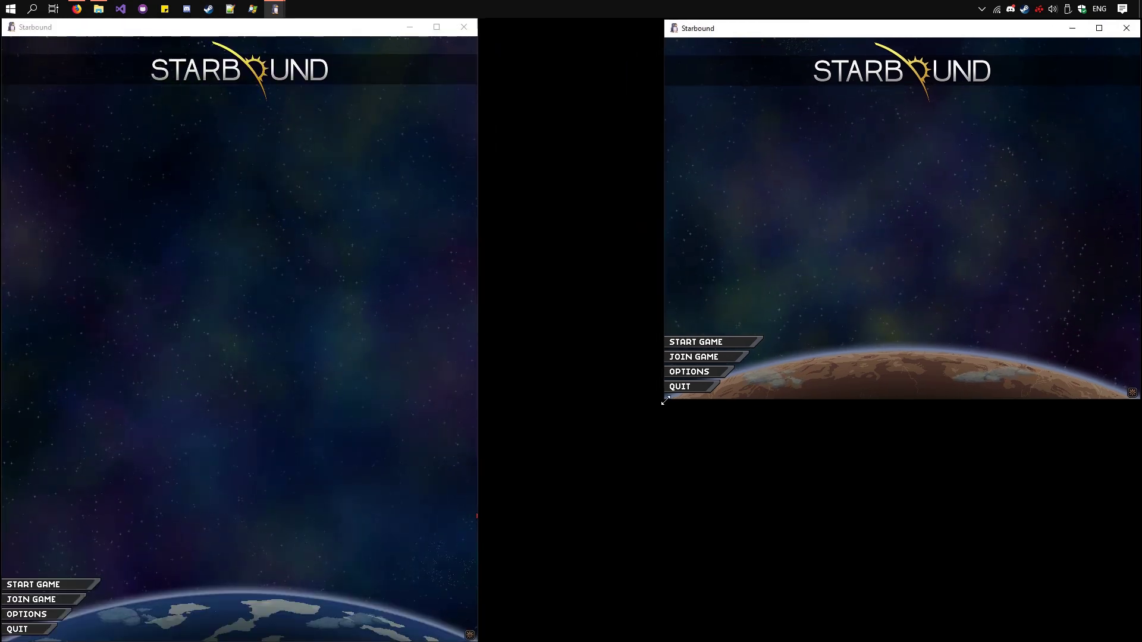
pyautogui.moveTo(665, 402); pyautogui.dragTo(553, 641)
pyautogui.moveTo(477, 377); pyautogui.dragTo(551, 377)
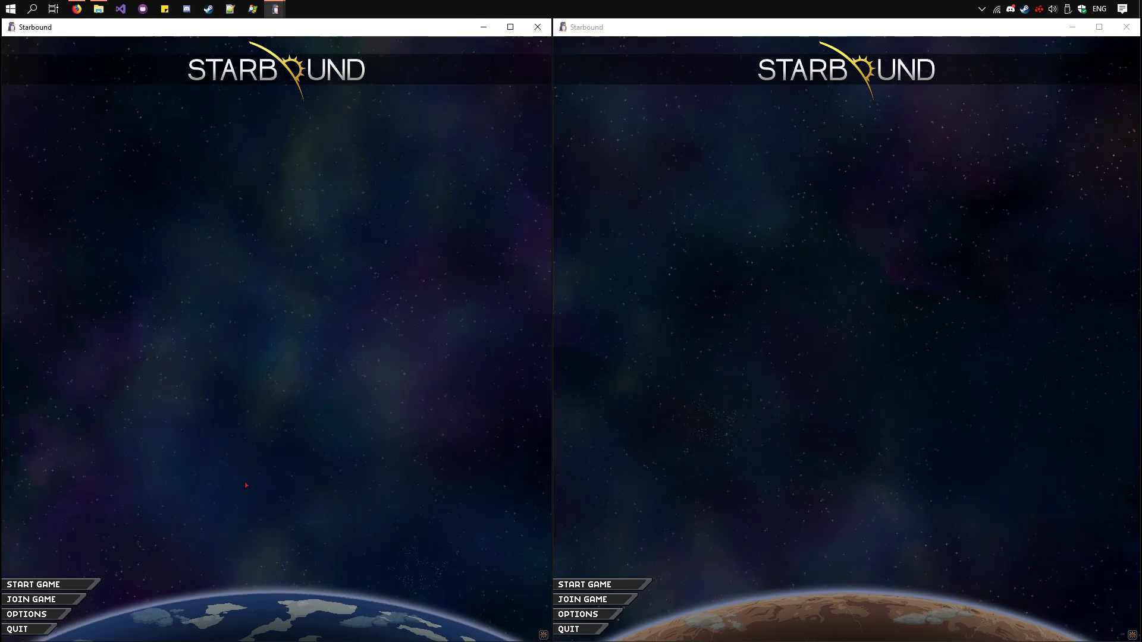
# - Start the game as Player1 in the left window, then open and accept Options from the Esc menu
pyautogui.click(33, 585)
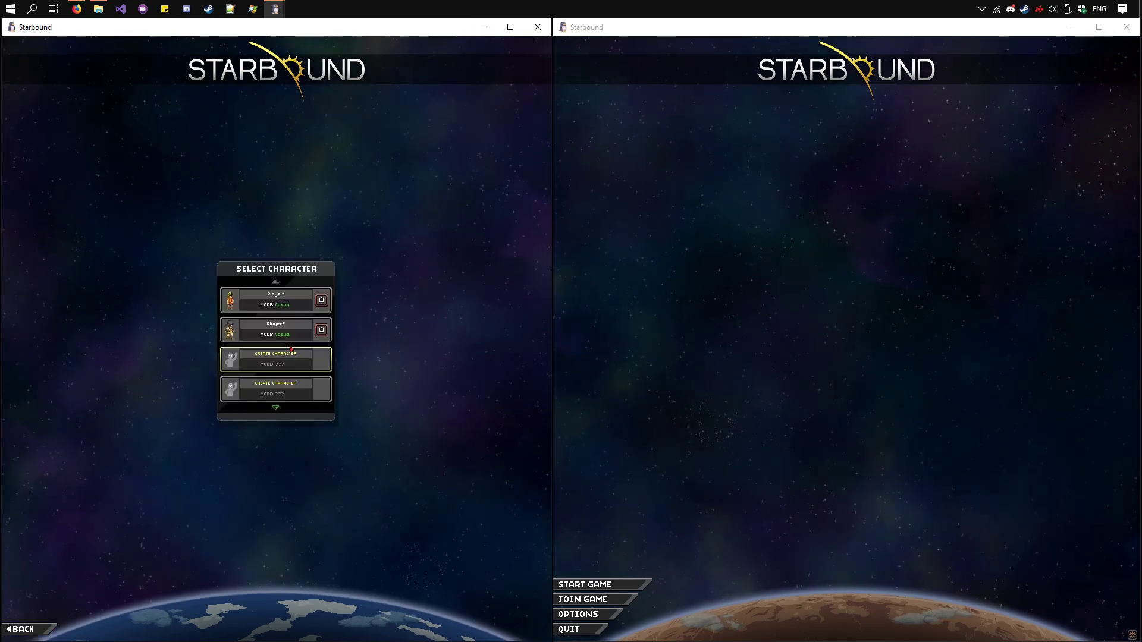
pyautogui.click(262, 304)
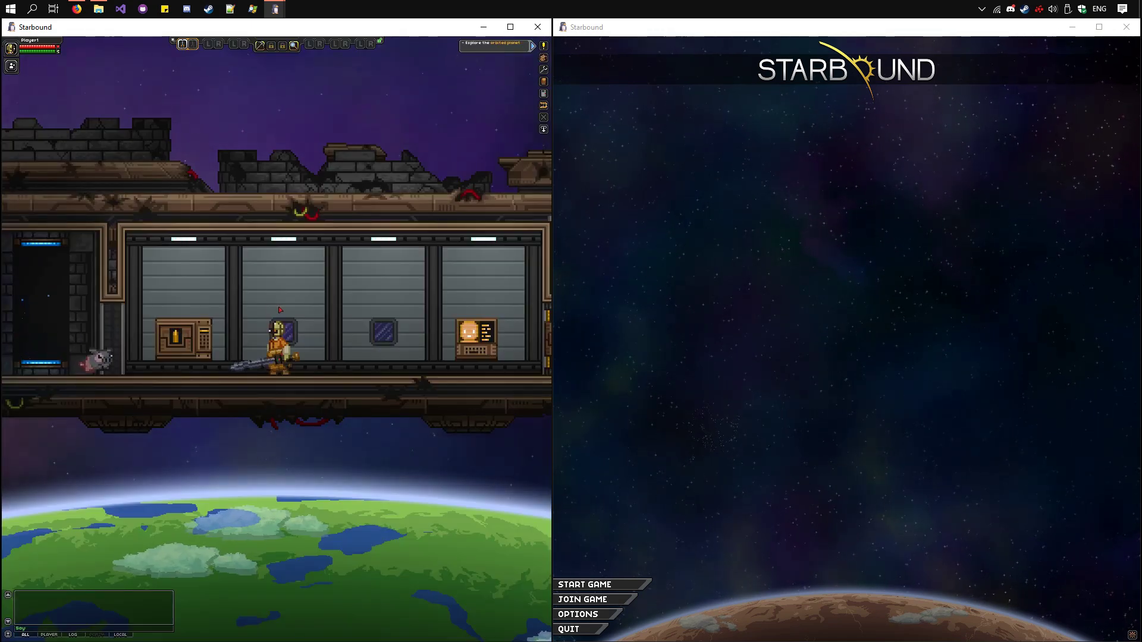
pyautogui.press('Escape')
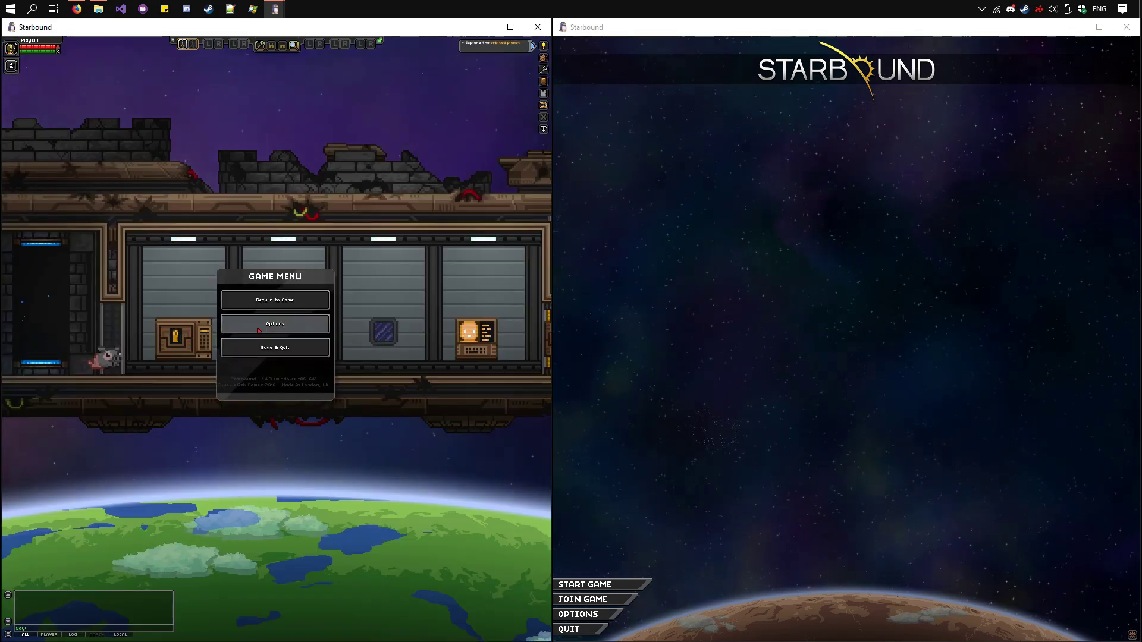
pyautogui.click(258, 330)
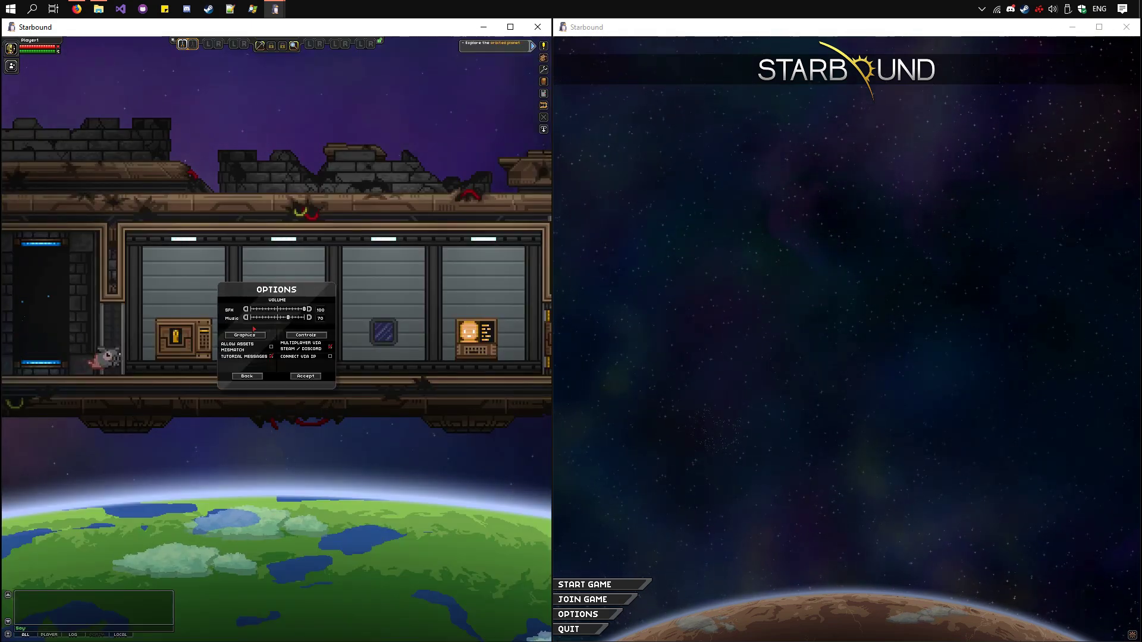
pyautogui.click(313, 379)
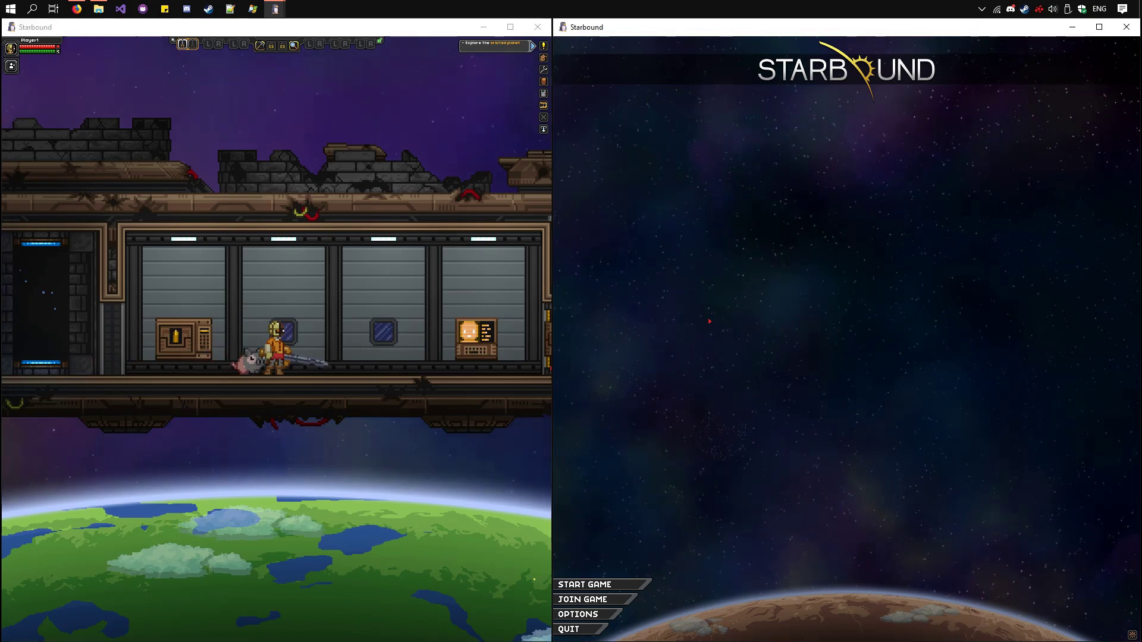
# - Join the local server 127.0.0.1 as Player2 from the right window
pyautogui.click(607, 604)
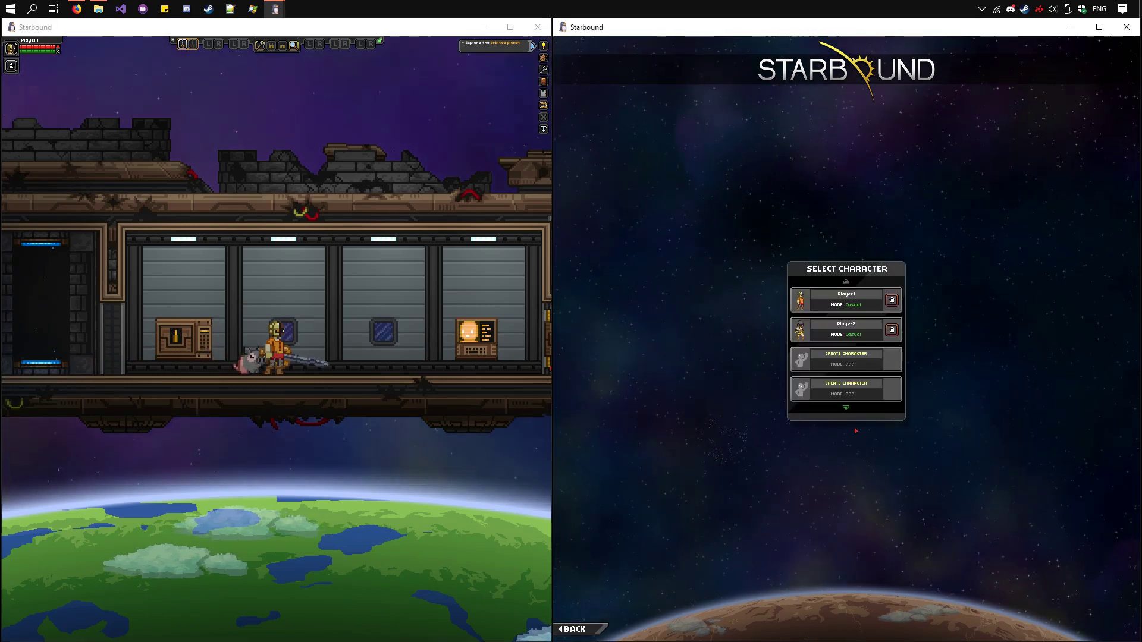
pyautogui.click(862, 332)
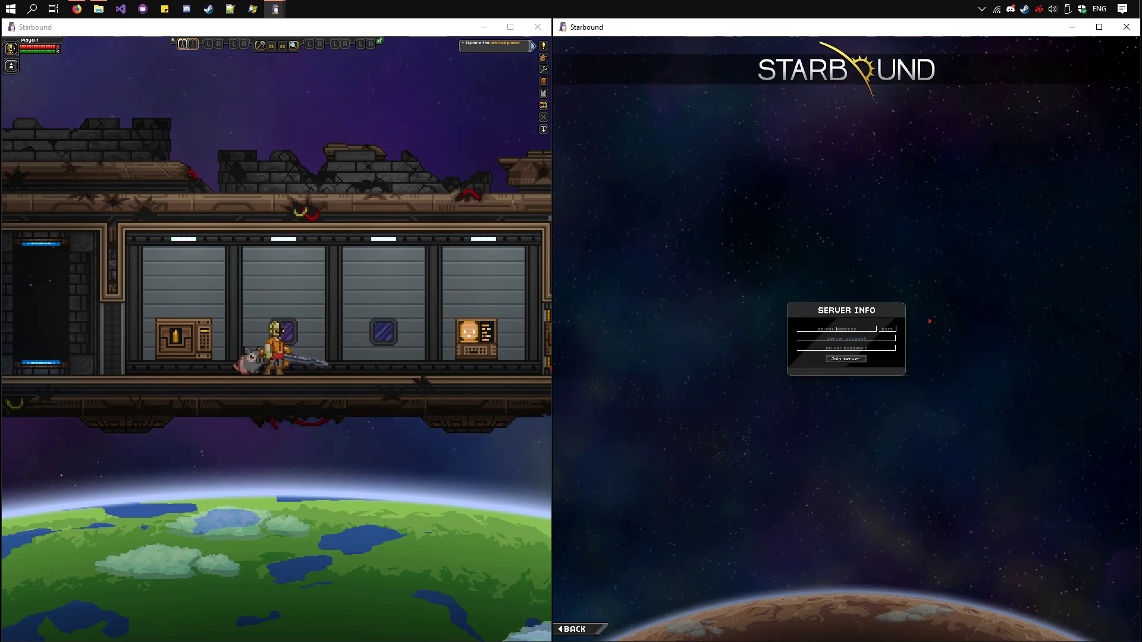
pyautogui.write('27.0.0.1')
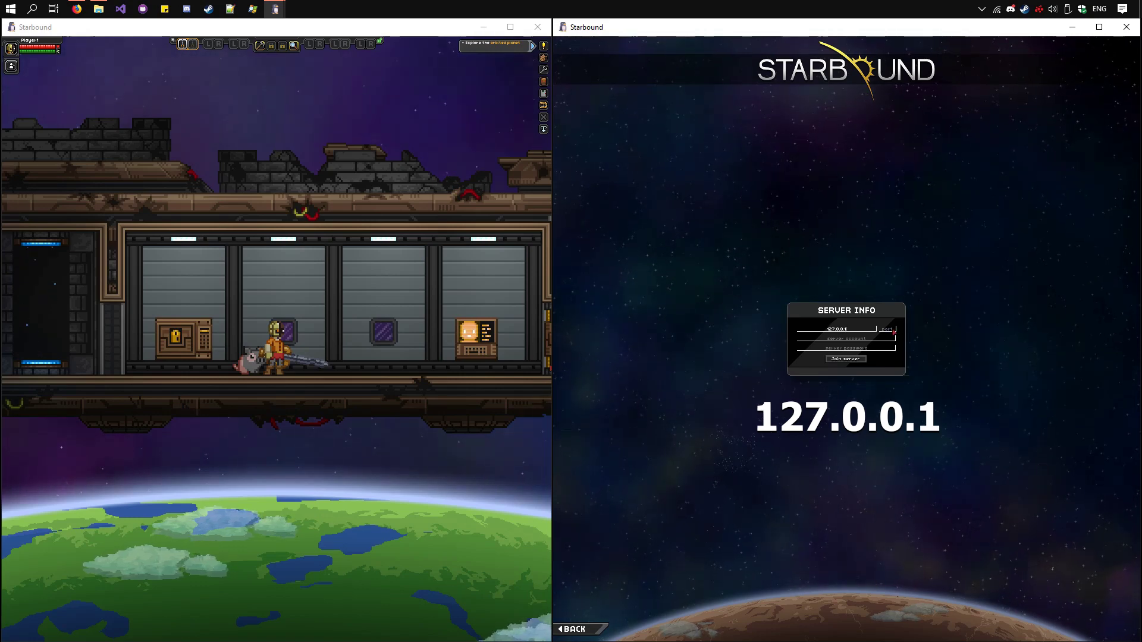
pyautogui.click(853, 362)
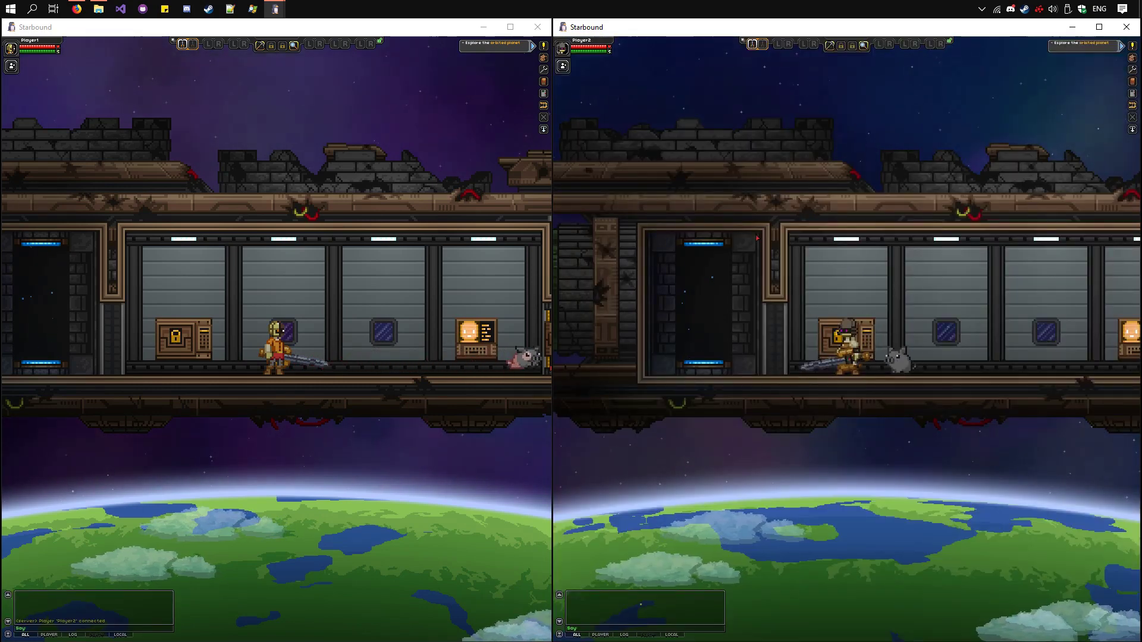
# - Invite Player1 to Player2's party, accept it in the left window, and beam Player1 to Player2's ship
pyautogui.click(562, 65)
pyautogui.write('Player1')
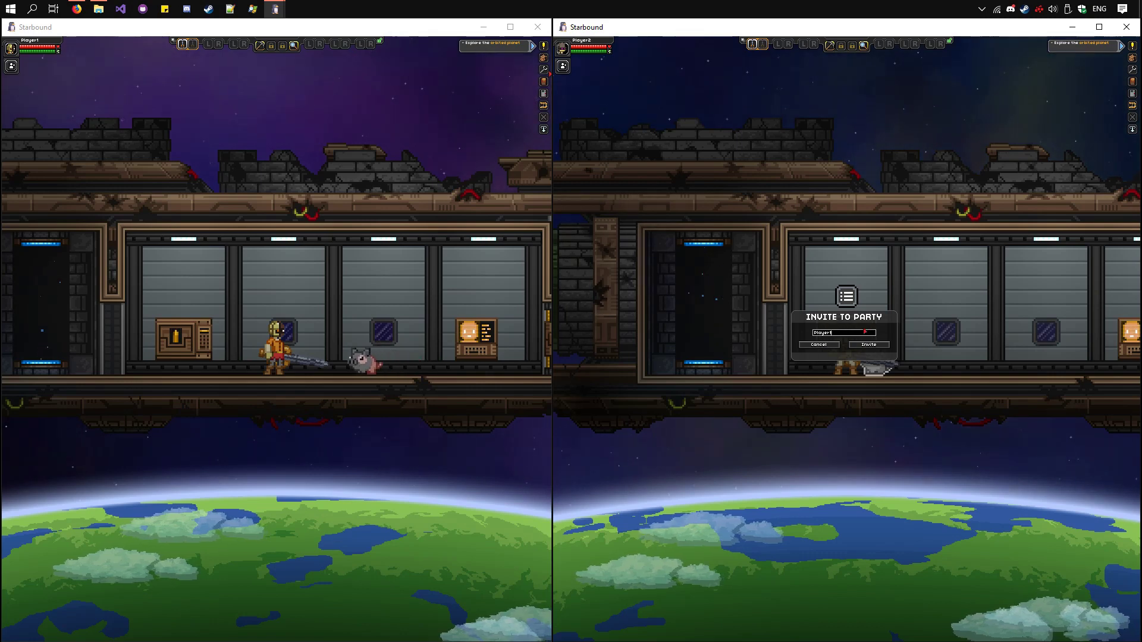
pyautogui.click(869, 344)
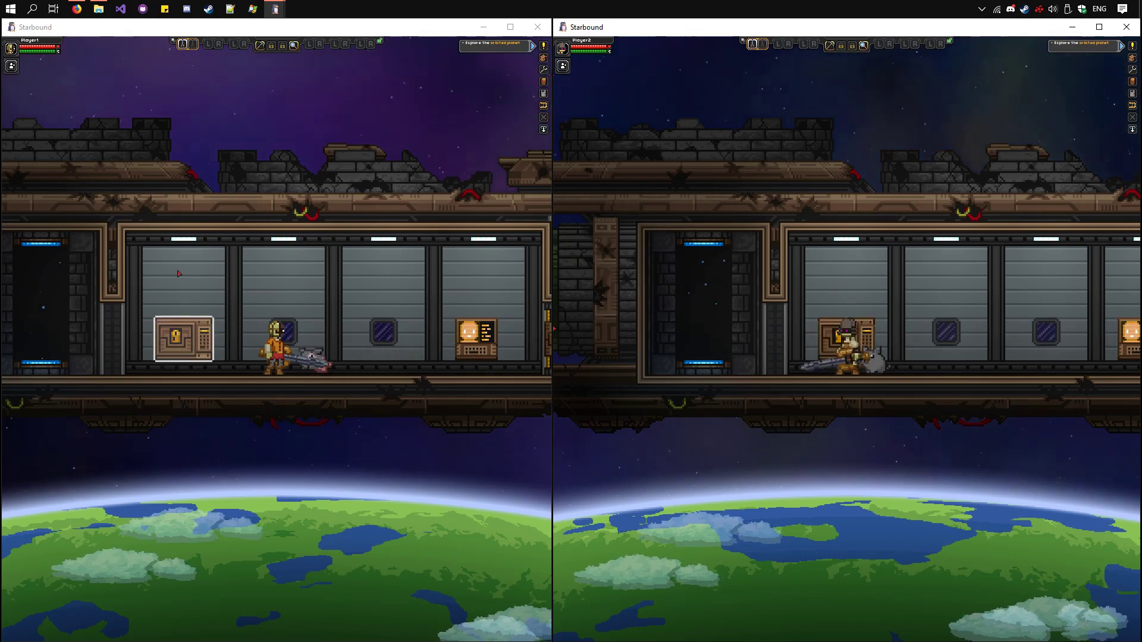
pyautogui.click(311, 342)
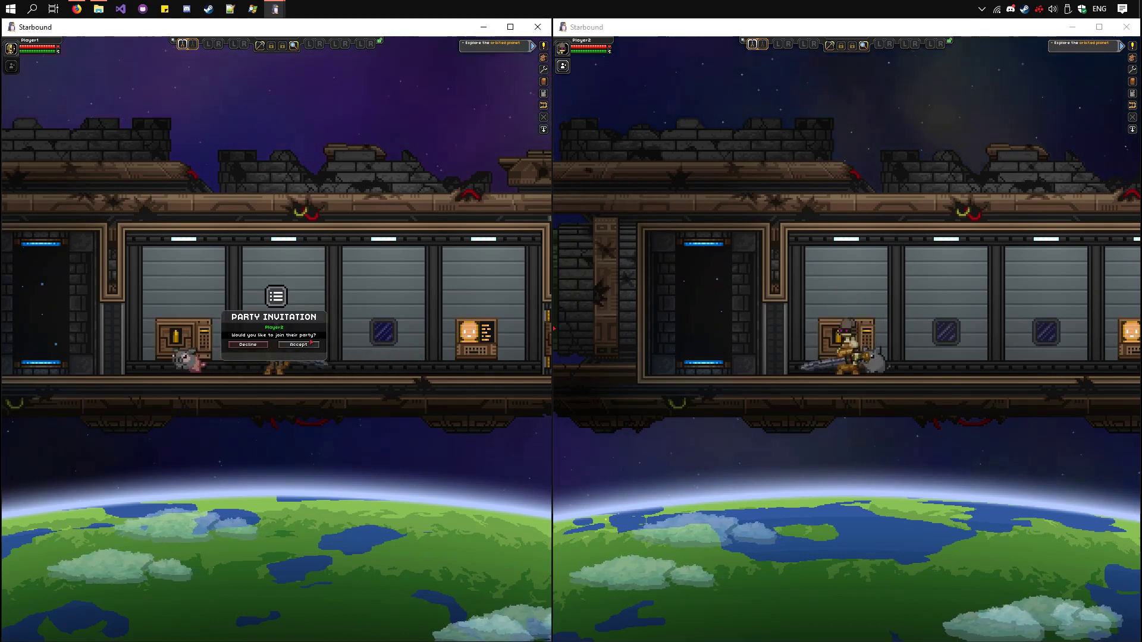
pyautogui.click(310, 343)
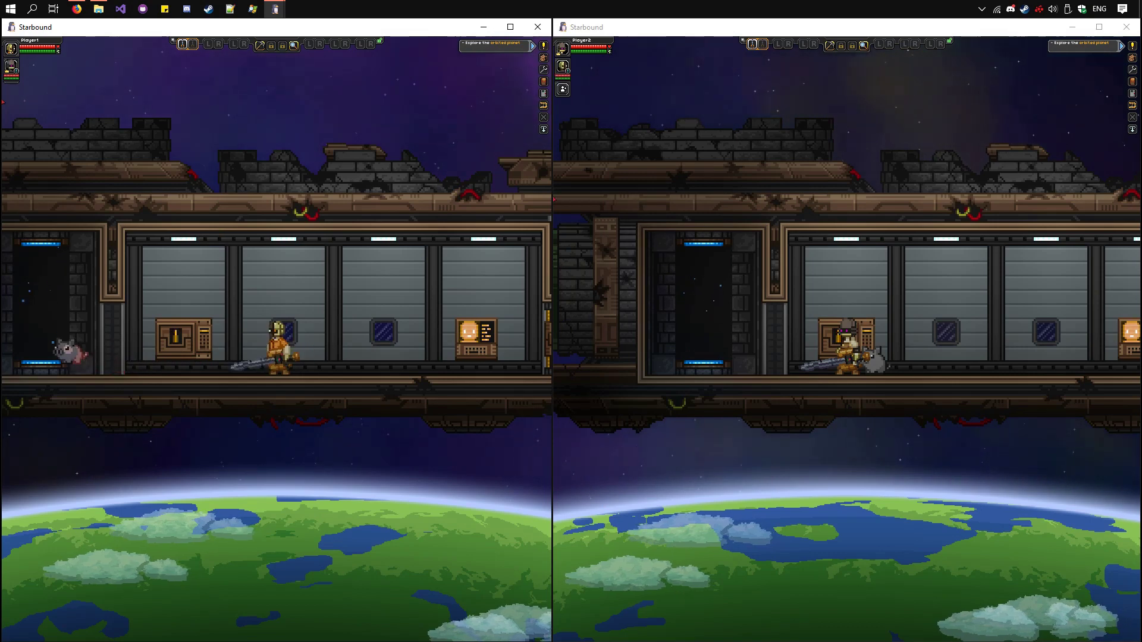
pyautogui.click(12, 65)
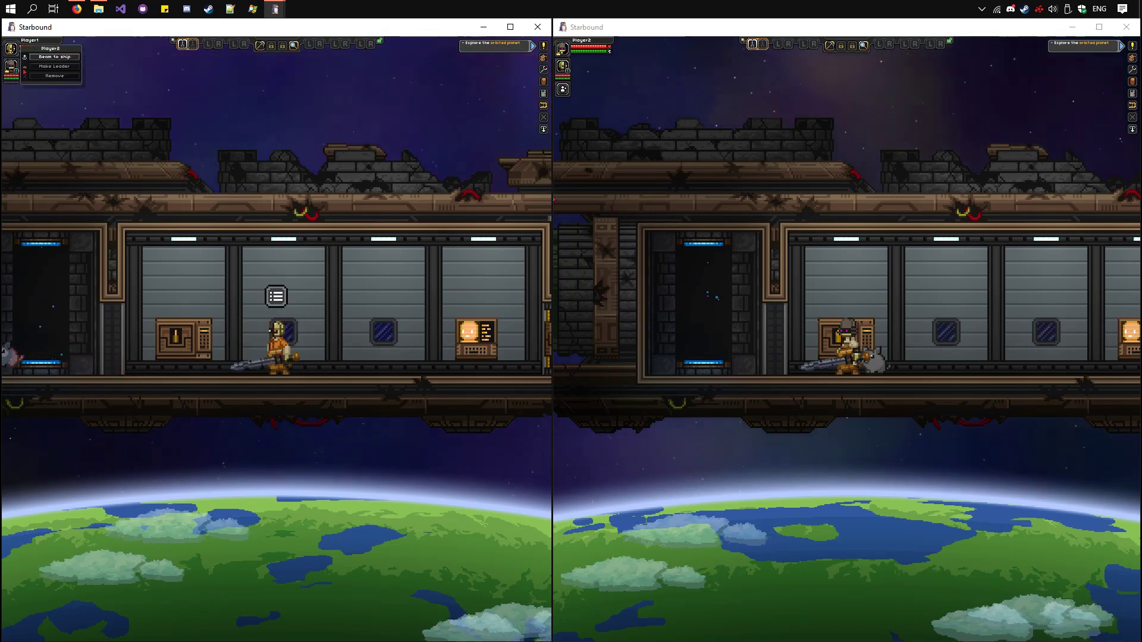
pyautogui.click(54, 57)
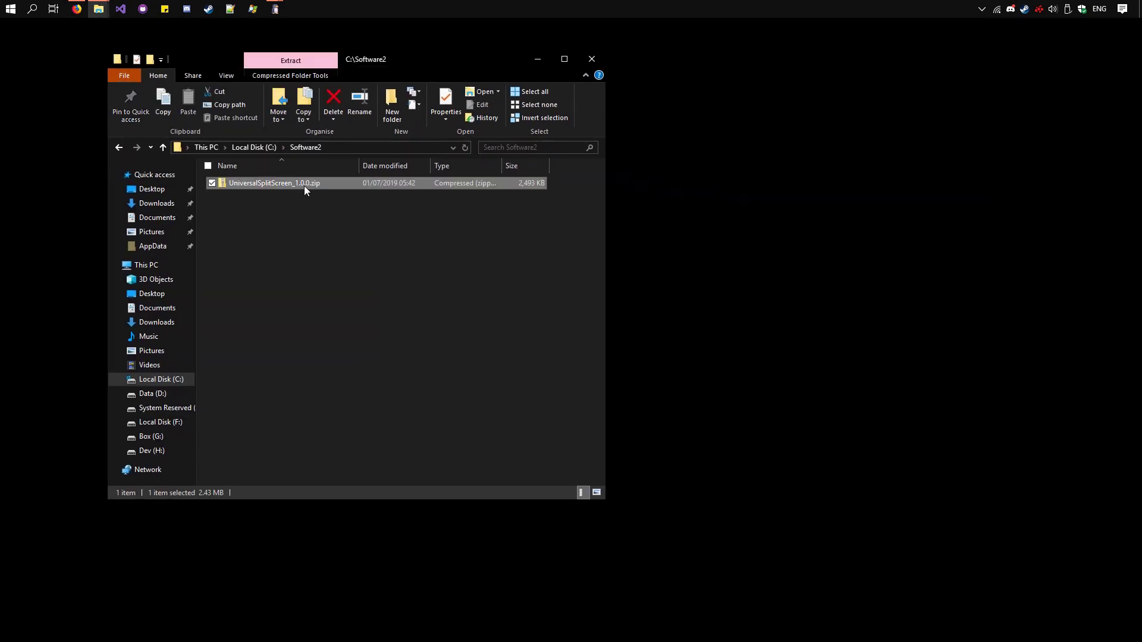
# - Extract UniversalSplitScreen_1.0.0.zip with Extract All
pyautogui.rightClick(293, 181)
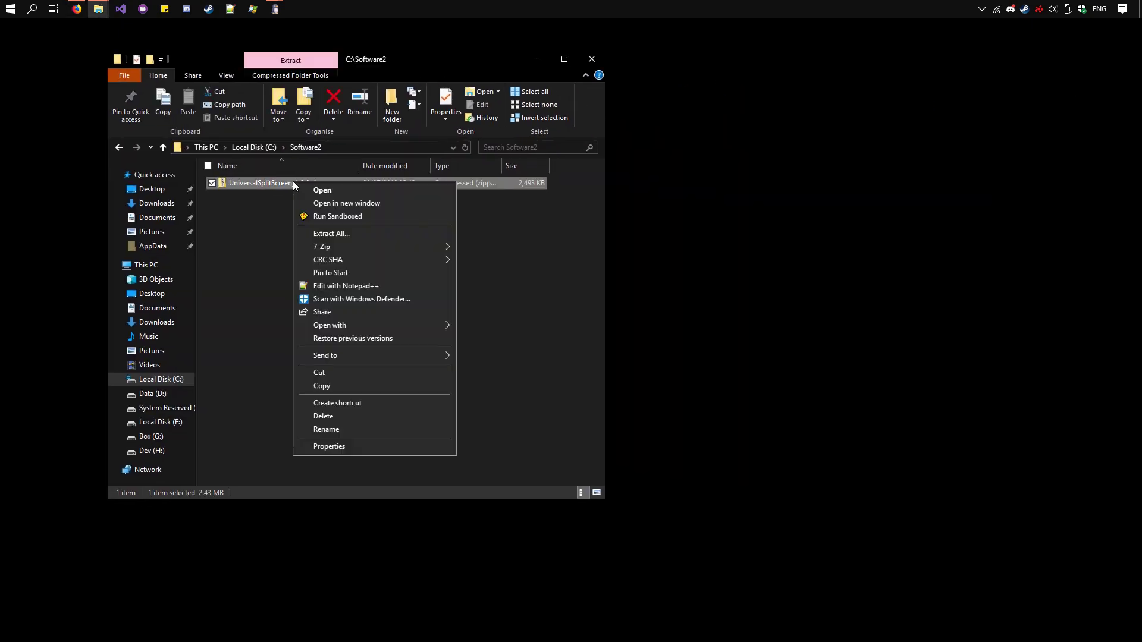
pyautogui.click(369, 232)
pyautogui.click(672, 451)
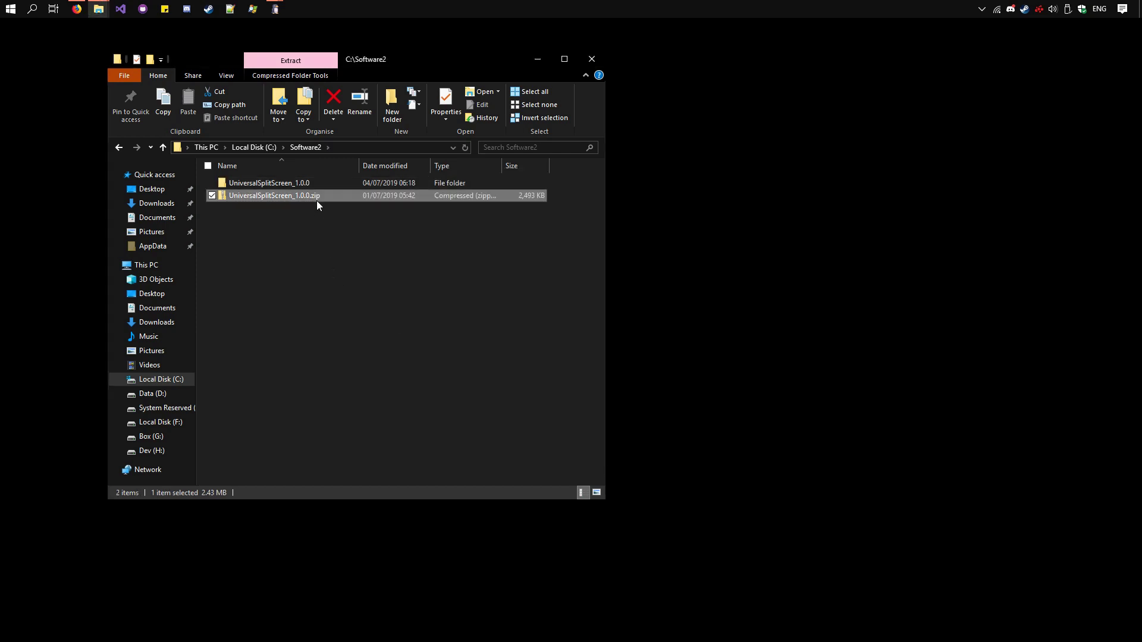
# - Run UniversalSplitScreen.exe from the inner UniversalSplitScreen_1.0.0 folder
pyautogui.doubleClick(316, 182)
pyautogui.doubleClick(316, 181)
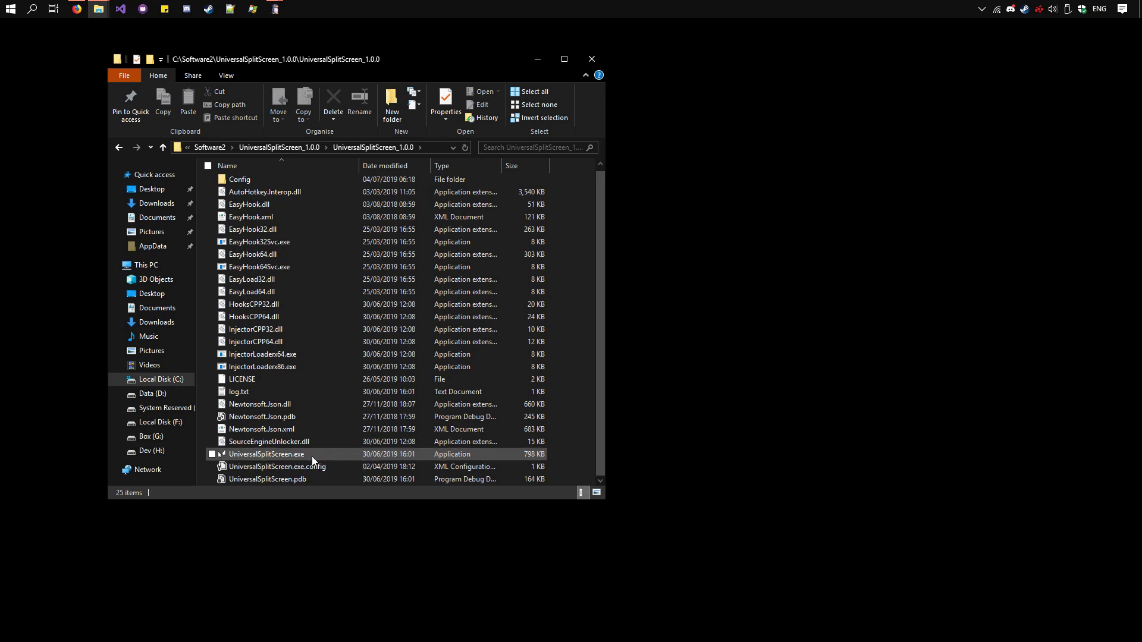
pyautogui.doubleClick(312, 455)
# - Load the Starbound profile on Universal Split Screen's Options tab
pyautogui.click(538, 60)
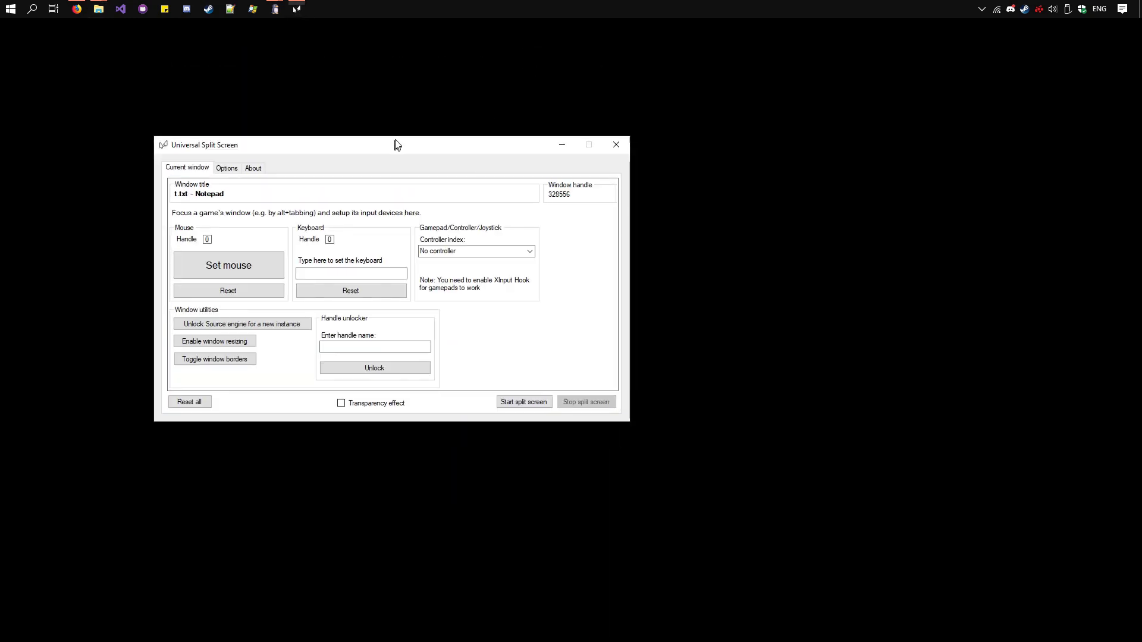
pyautogui.moveTo(357, 169); pyautogui.dragTo(382, 112)
pyautogui.click(241, 131)
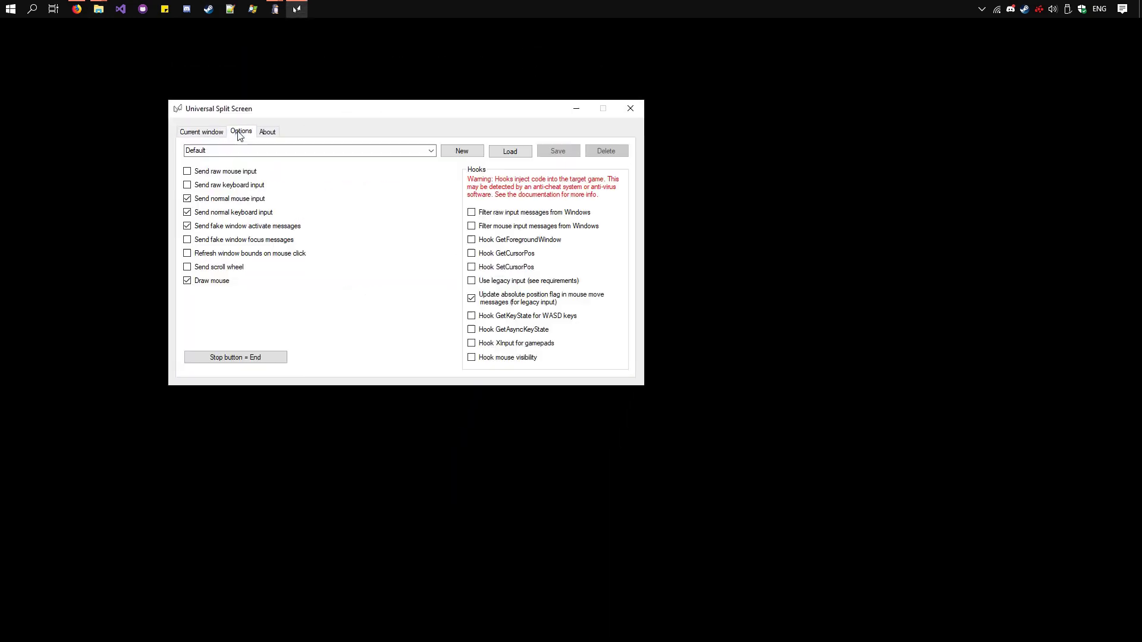
pyautogui.click(431, 150)
pyautogui.click(414, 232)
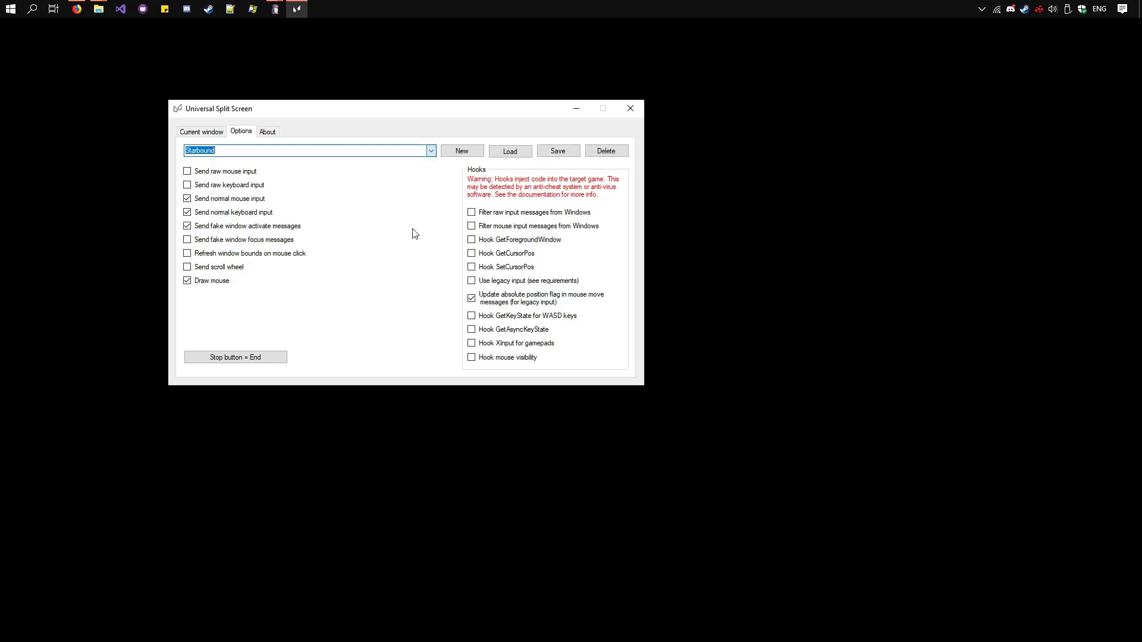
pyautogui.click(504, 156)
# - Return to the Current window tab and bring both Starbound windows up behind the tool
pyautogui.click(189, 134)
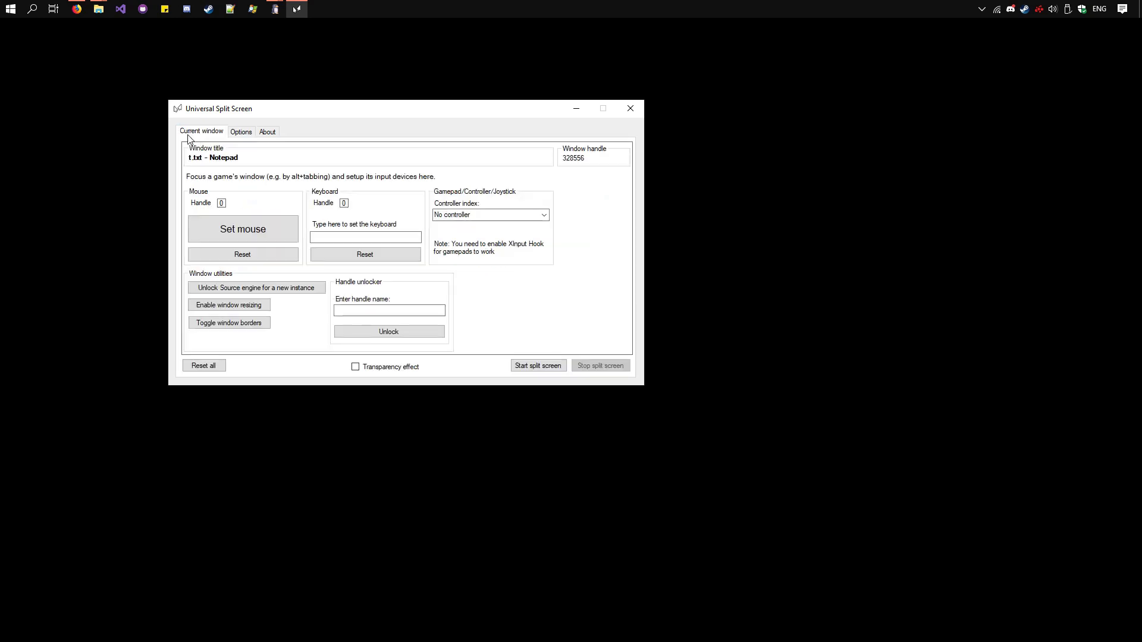
pyautogui.moveTo(360, 111)
pyautogui.mouseDown()
pyautogui.moveTo(556, 88)
pyautogui.moveTo(530, 77)
pyautogui.mouseUp()
pyautogui.click(276, 9)
# - Assign the left Starbound window its own mouse and keyboard, using the F key
pyautogui.moveTo(275, 29)
pyautogui.click(300, 48)
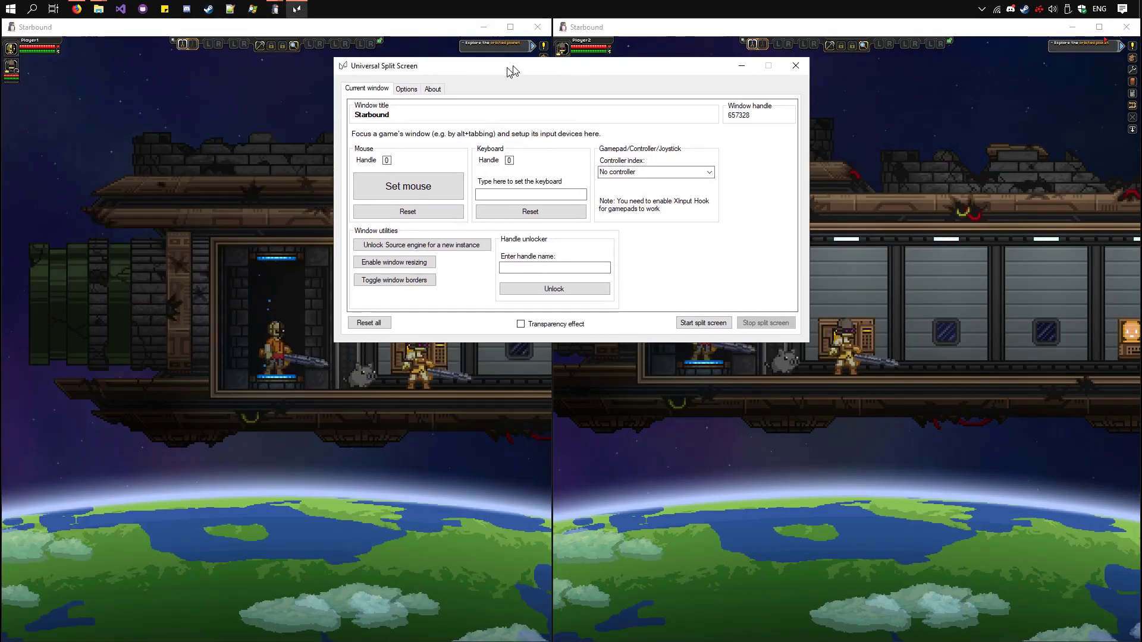
pyautogui.click(270, 77)
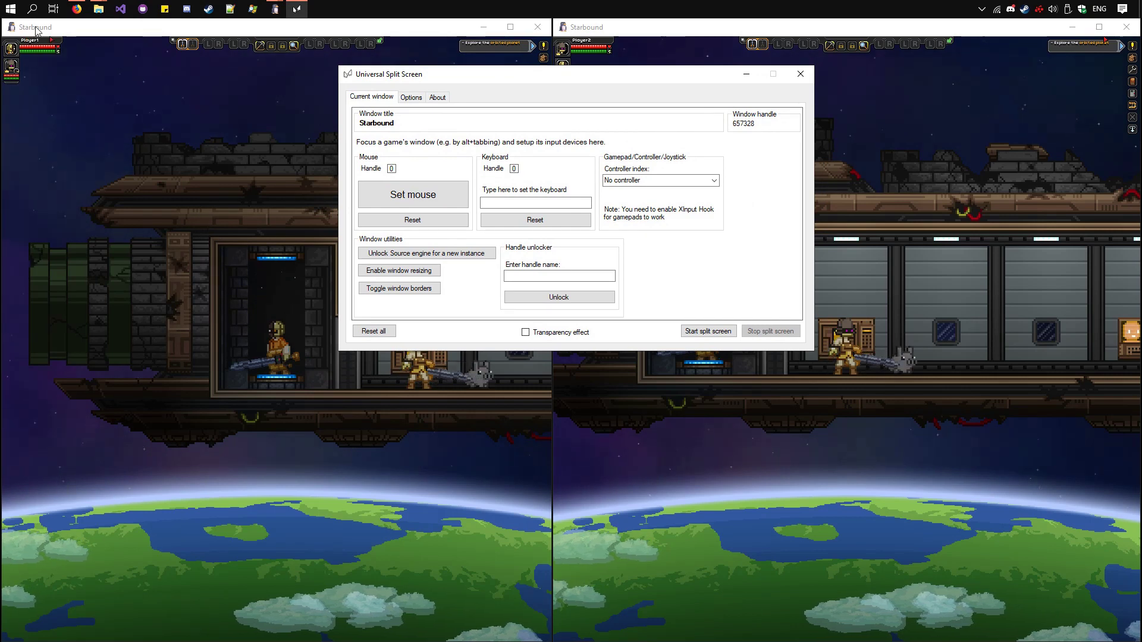
pyautogui.click(395, 143)
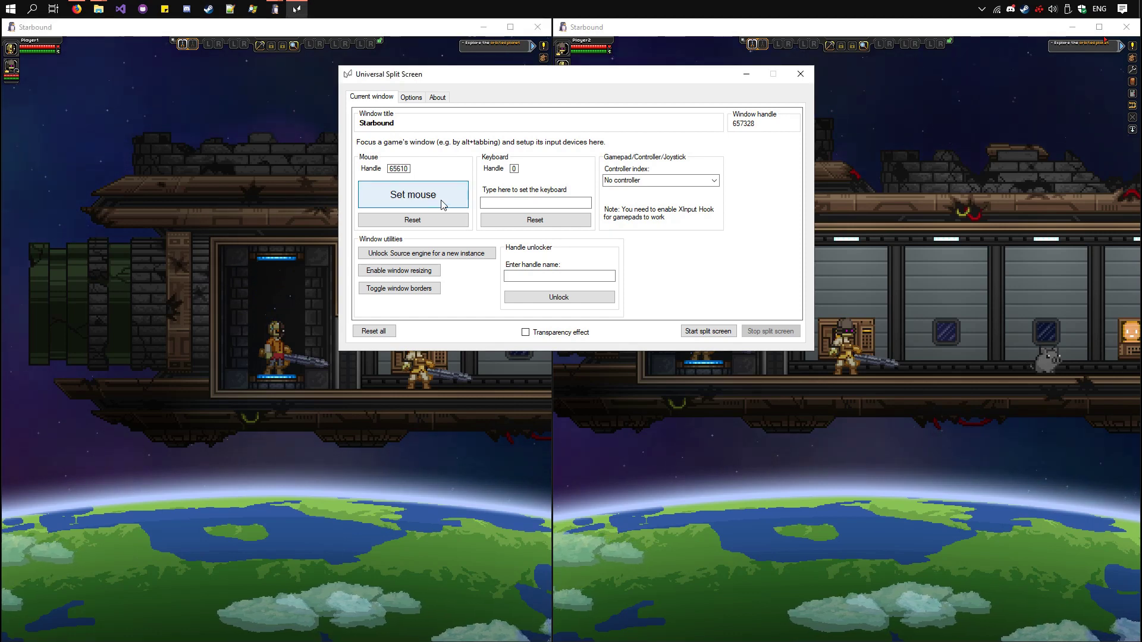
pyautogui.click(496, 203)
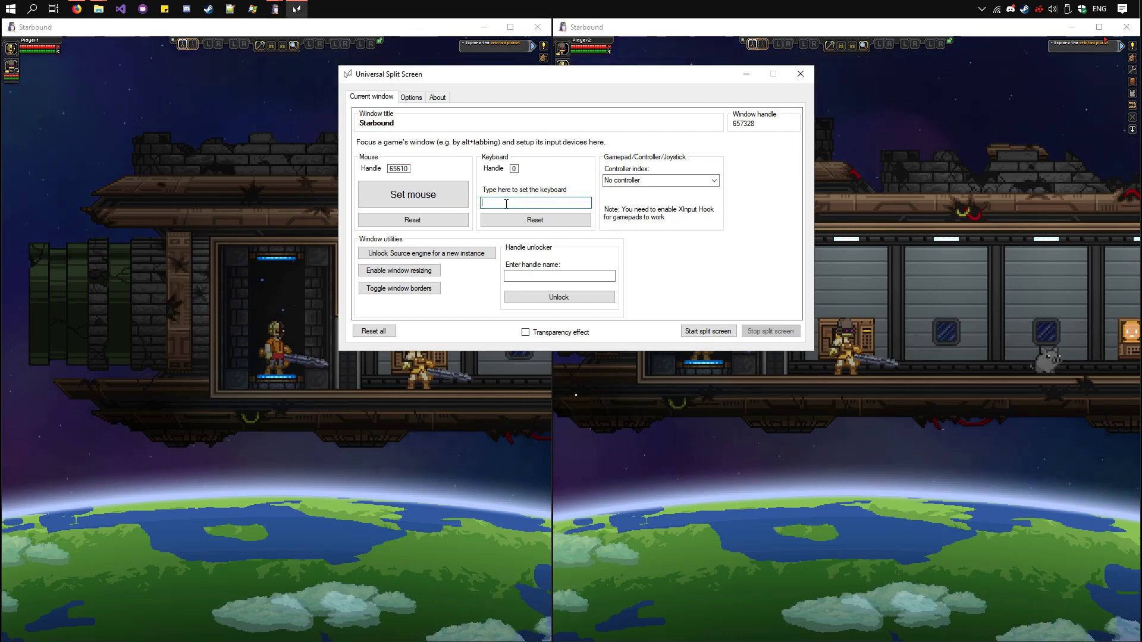
pyautogui.write('f')
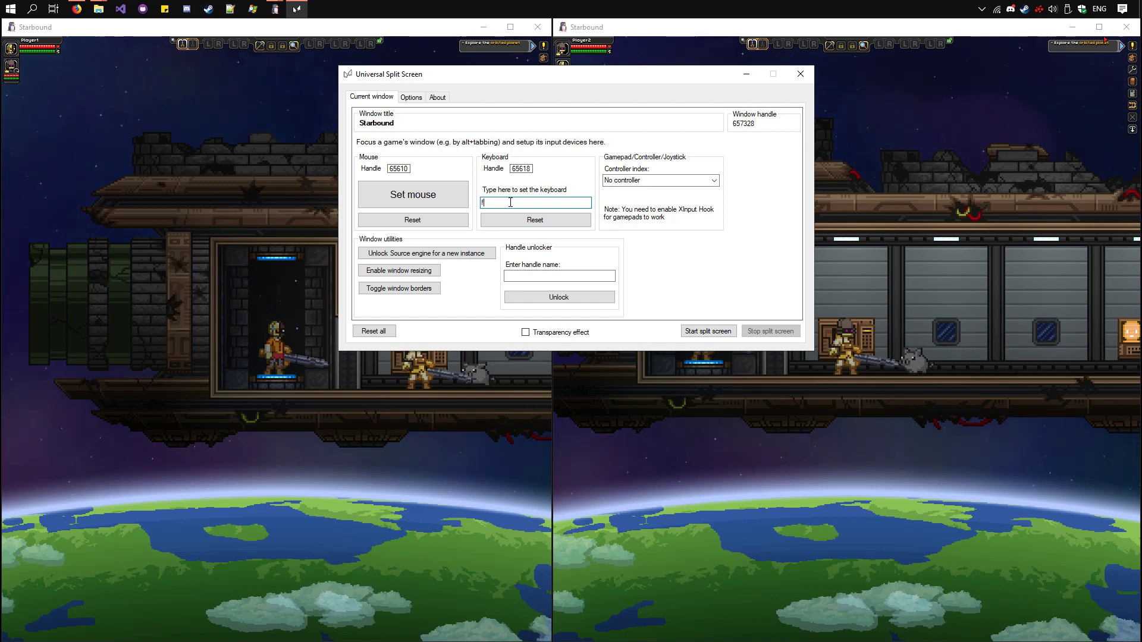
# - Assign the right Starbound window a separate mouse and keyboard, using the Y key
pyautogui.moveTo(544, 74); pyautogui.dragTo(381, 84)
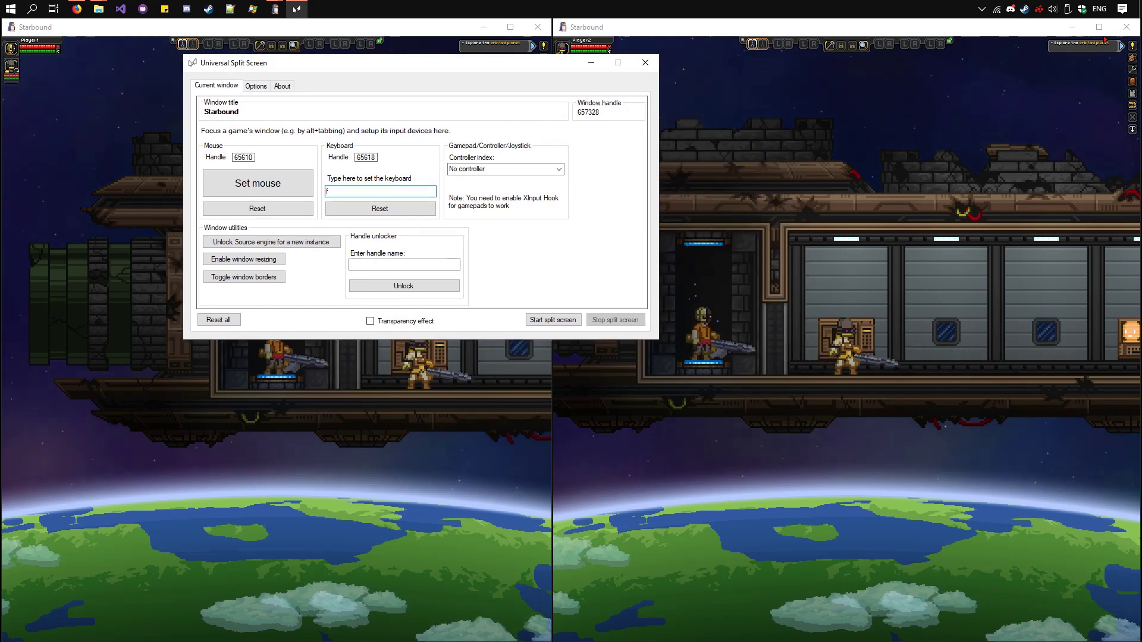
pyautogui.hotkey('alt', 'Tab')
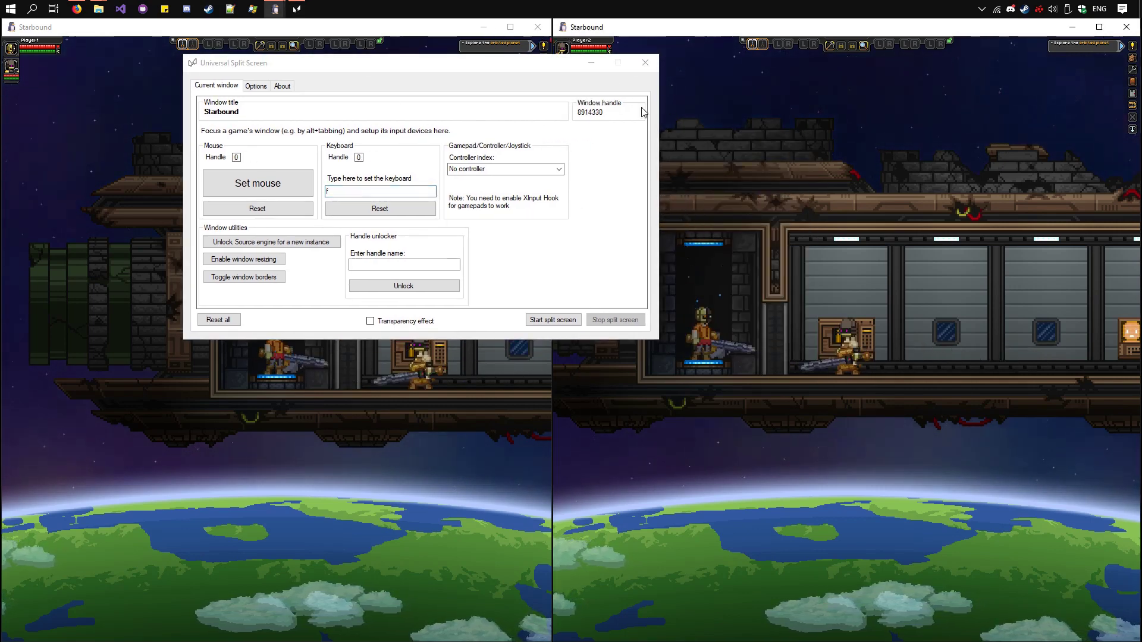
pyautogui.click(260, 182)
pyautogui.click(344, 190)
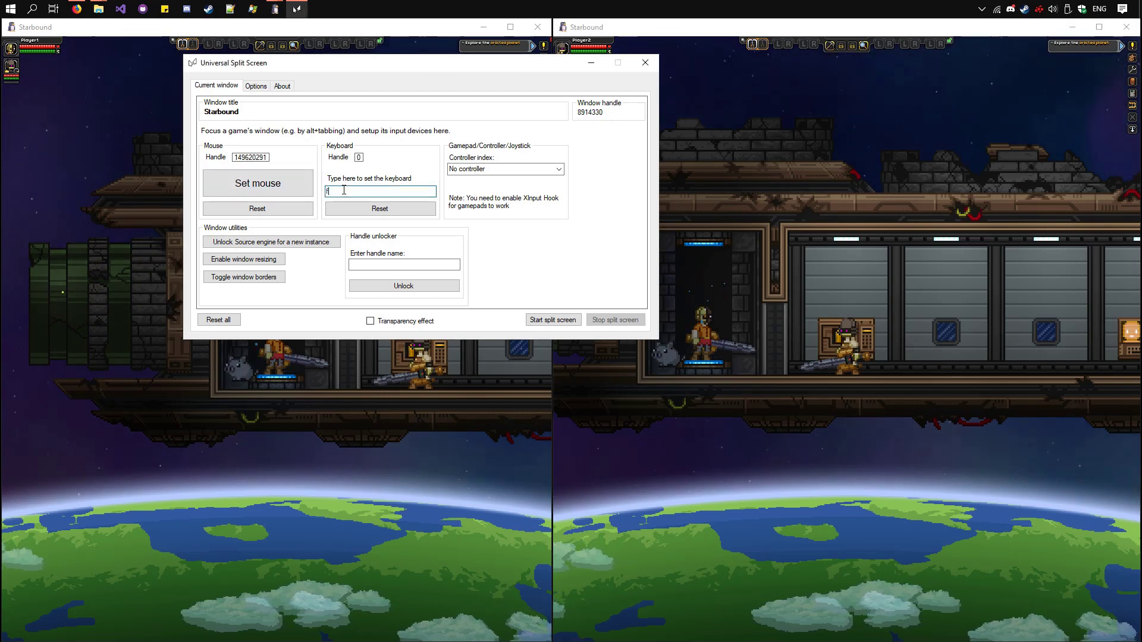
pyautogui.write('y')
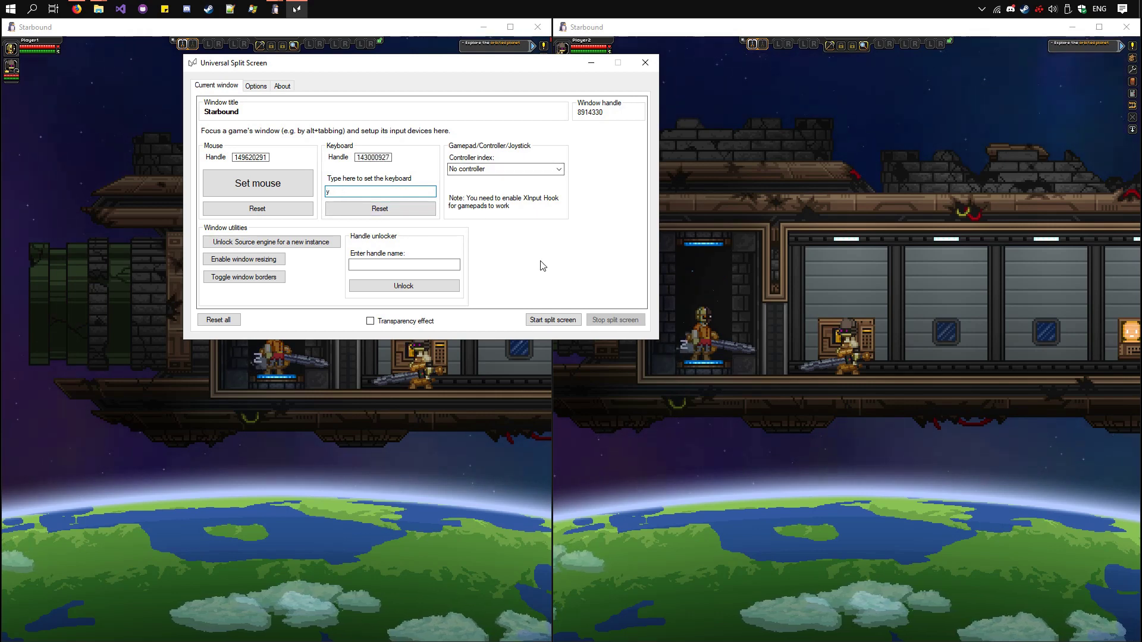
# - Start split screen and walk Player1 and Player2 independently along the ship with A and D
pyautogui.click(554, 321)
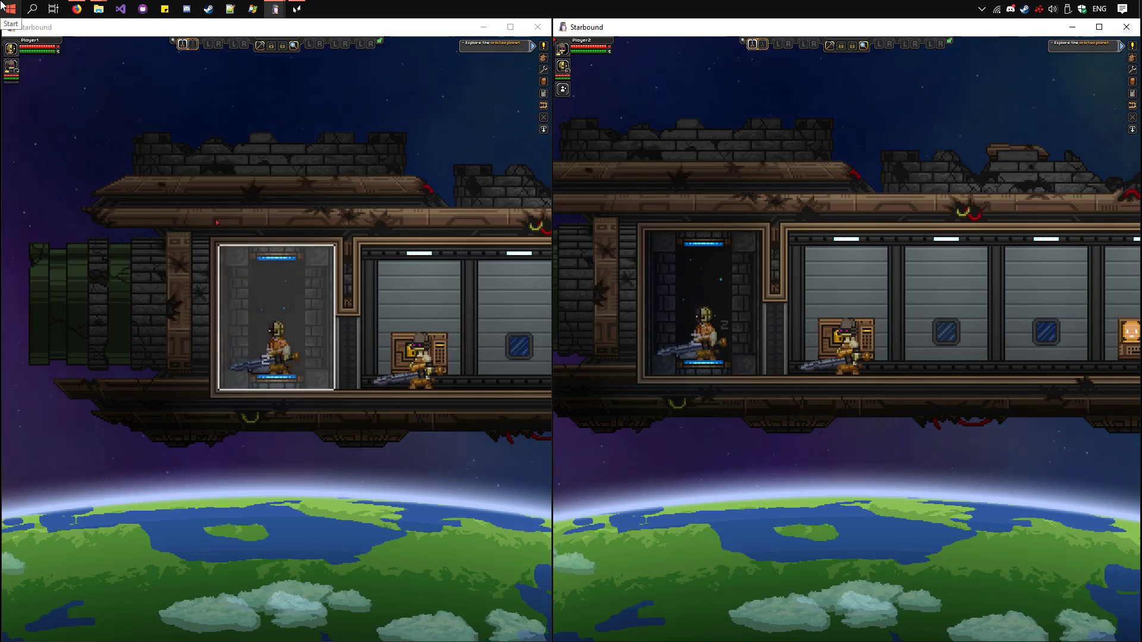
pyautogui.press('d')
pyautogui.press('a')
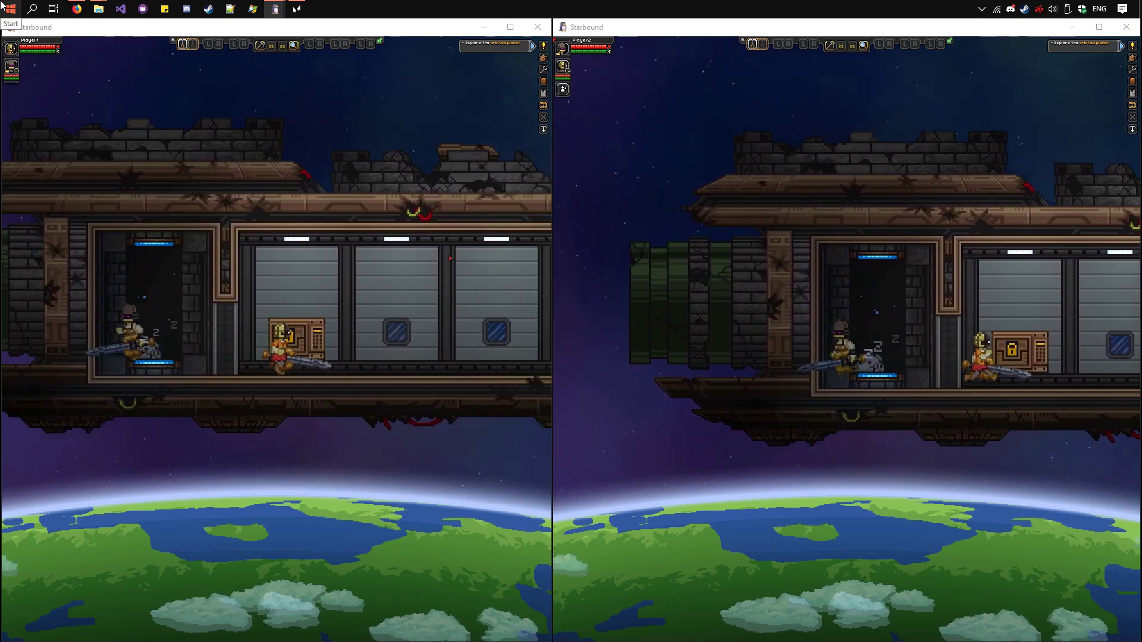
pyautogui.press('d')
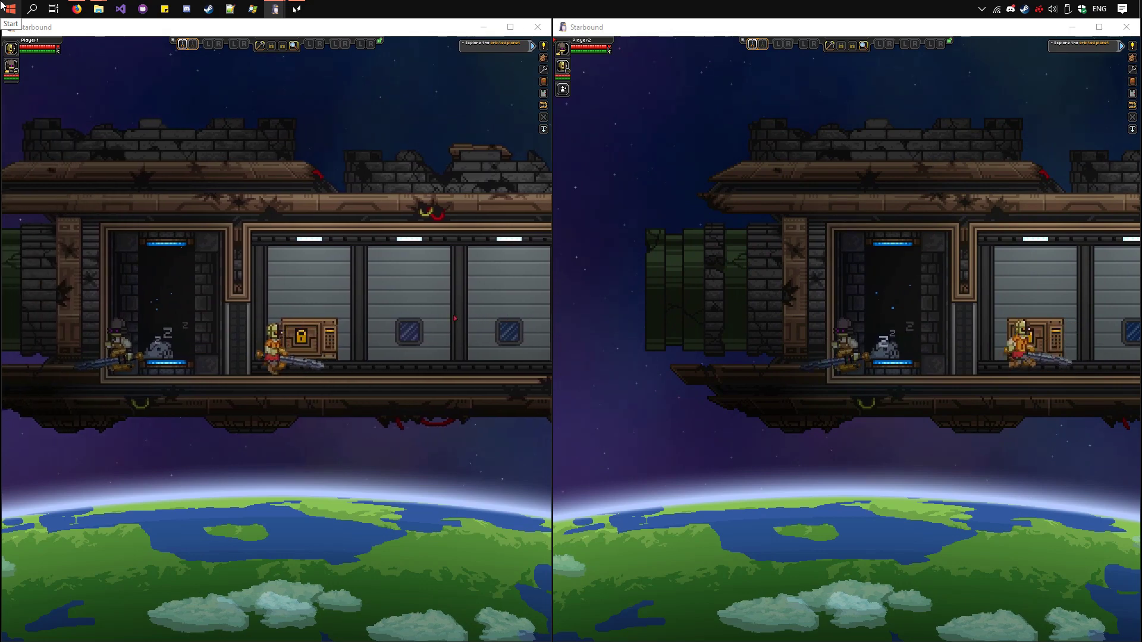
pyautogui.press('a')
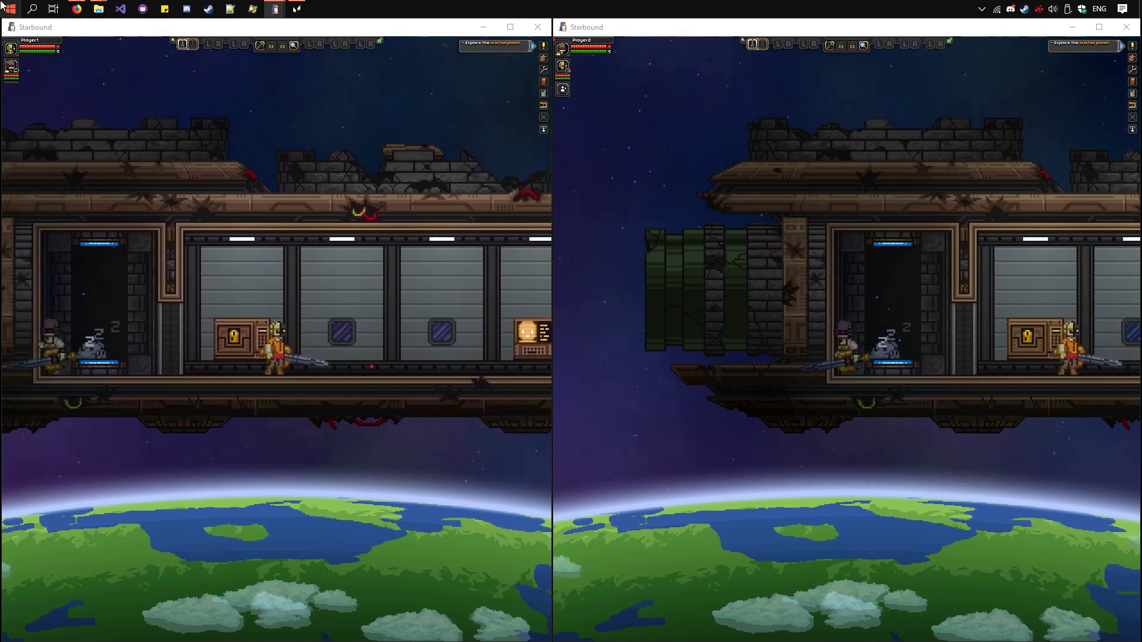
pyautogui.press('d')
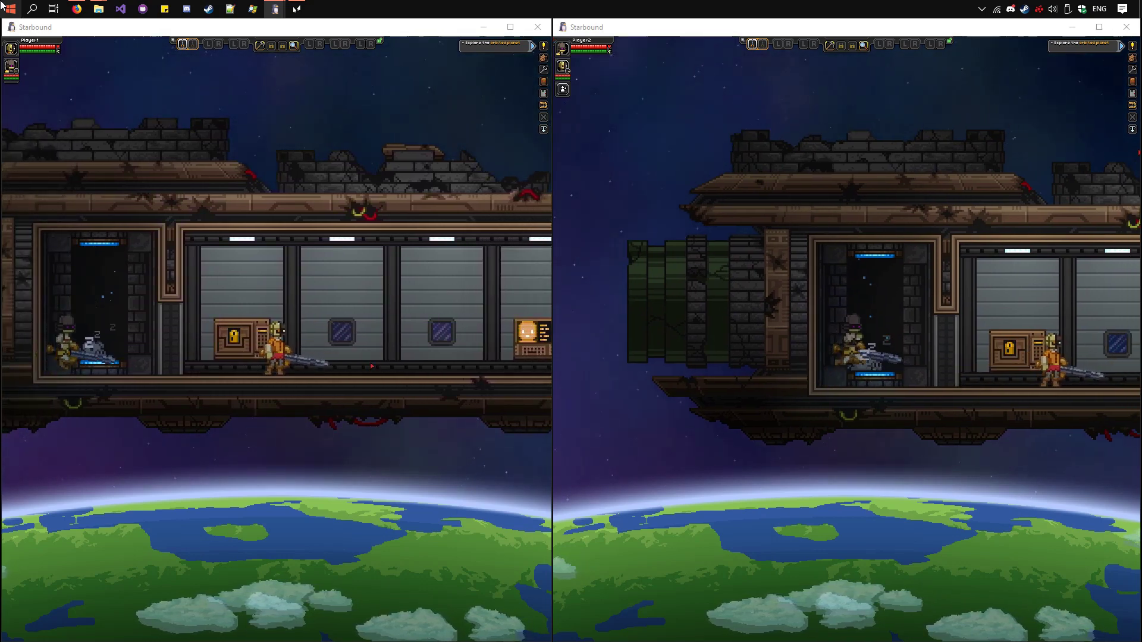
pyautogui.press('d')
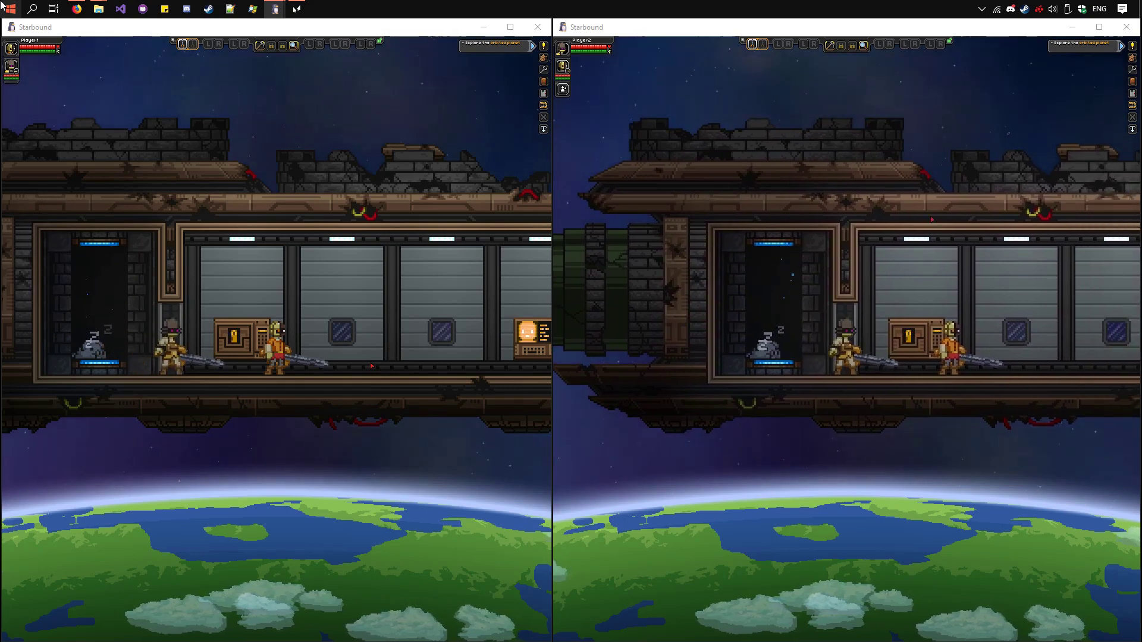
pyautogui.press('d')
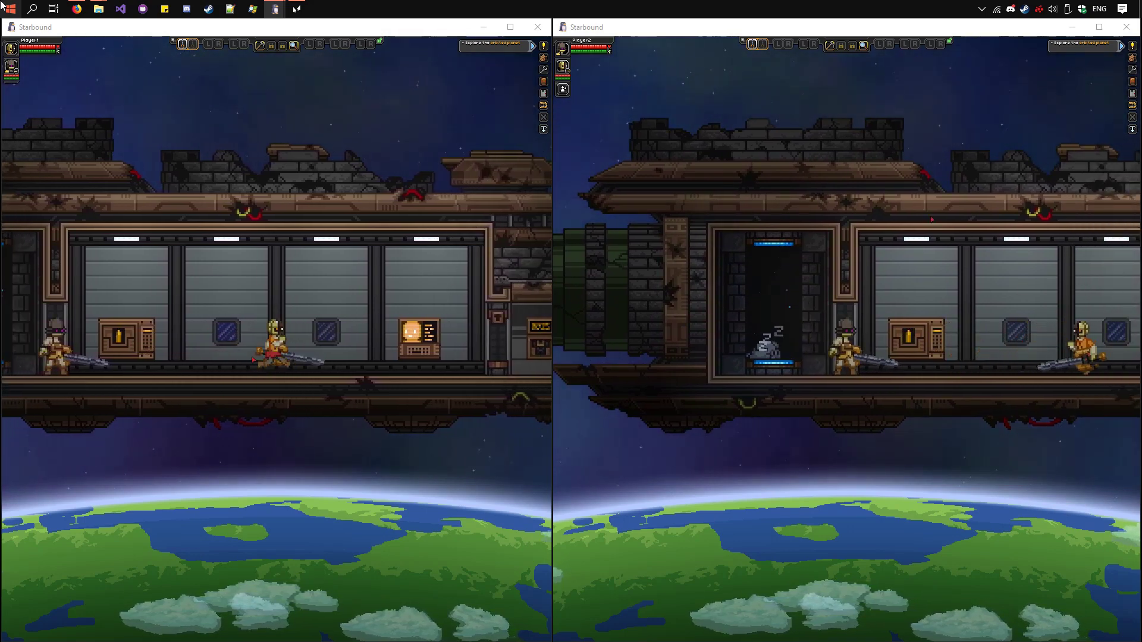
pyautogui.press('d')
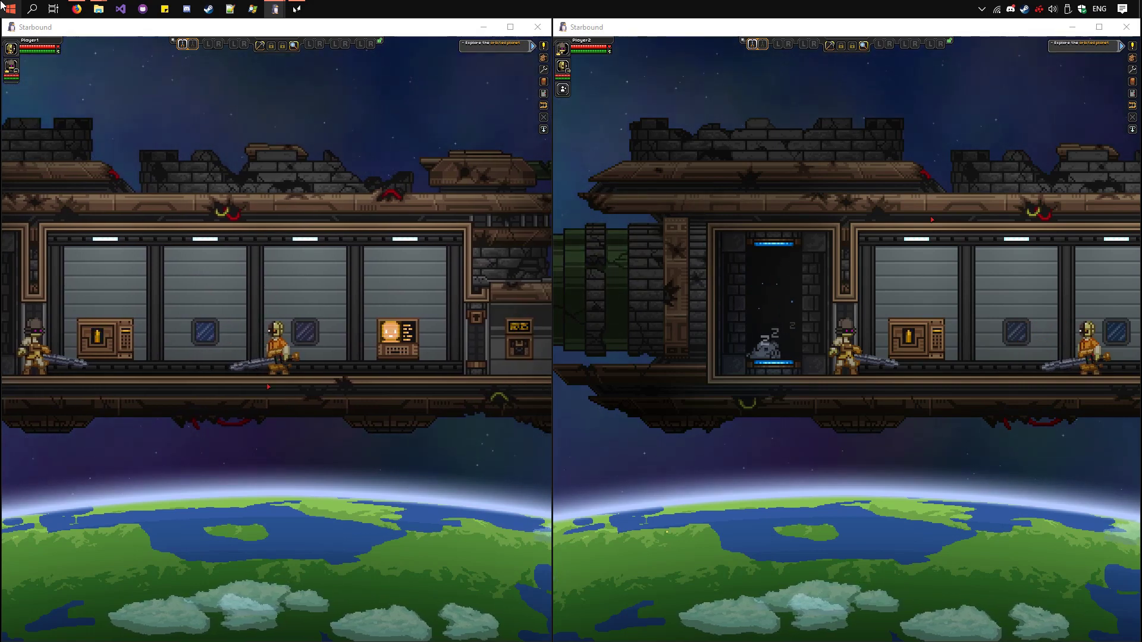
pyautogui.press('a')
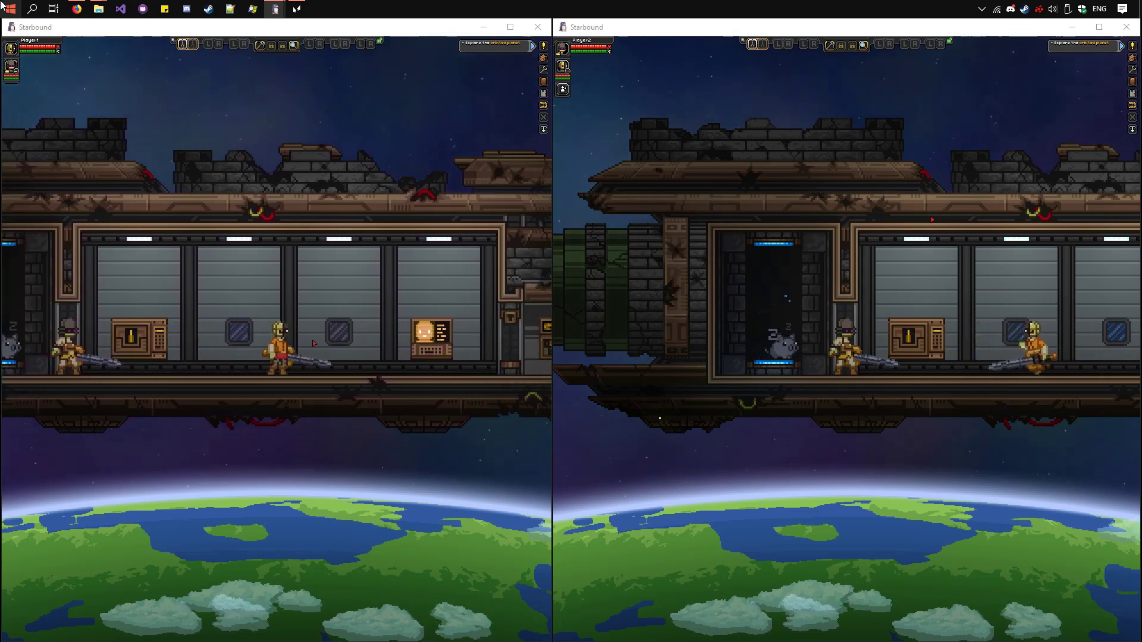
pyautogui.press('a')
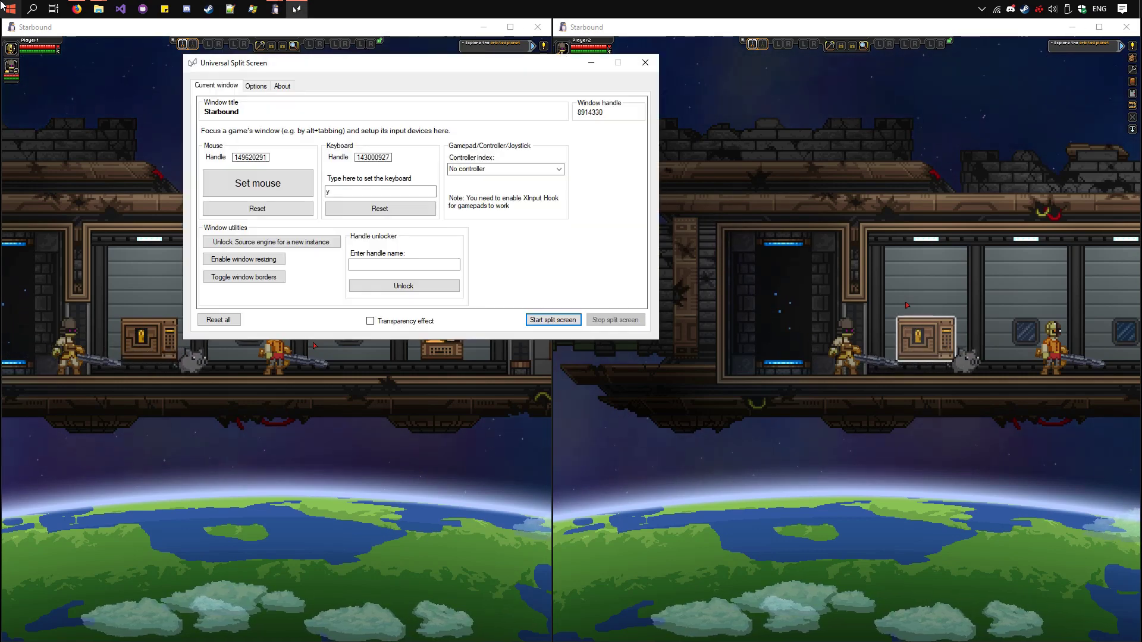
# - Switch back to the Universal Split Screen window with Alt+Tab, leaving both Starbound windows running behind it
pyautogui.hotkey('alt', 'Tab')
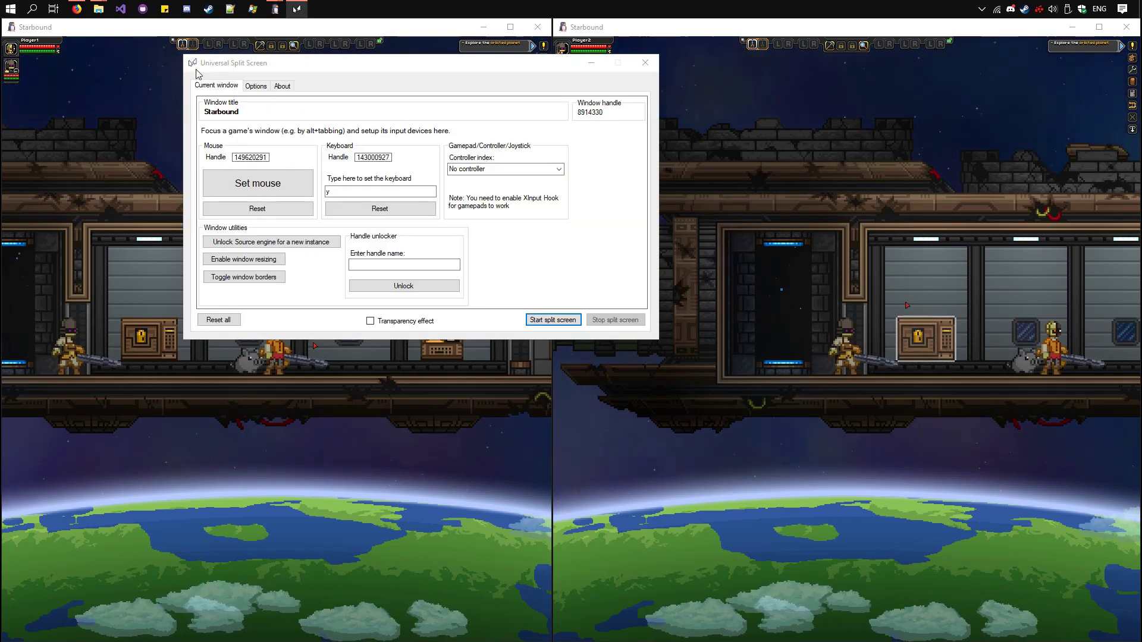